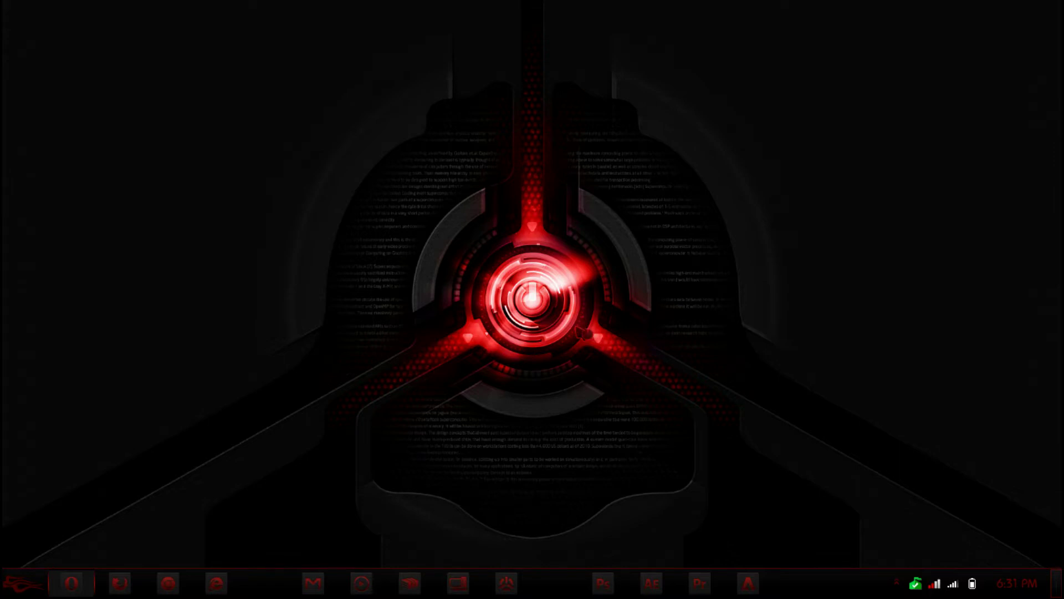
# - Return to Opera's About MadAppLauncher page, scroll to its top and briefly select 'MadAppLauncher'
pyautogui.click(71, 583)
pyautogui.scroll(3, 355, 321)
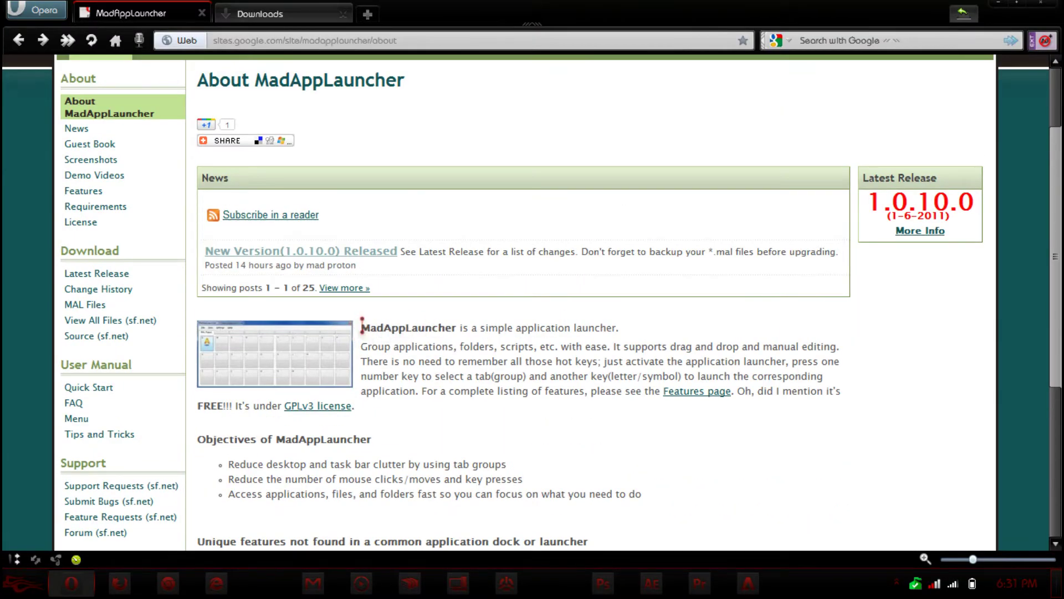
pyautogui.moveTo(361, 327); pyautogui.dragTo(455, 327)
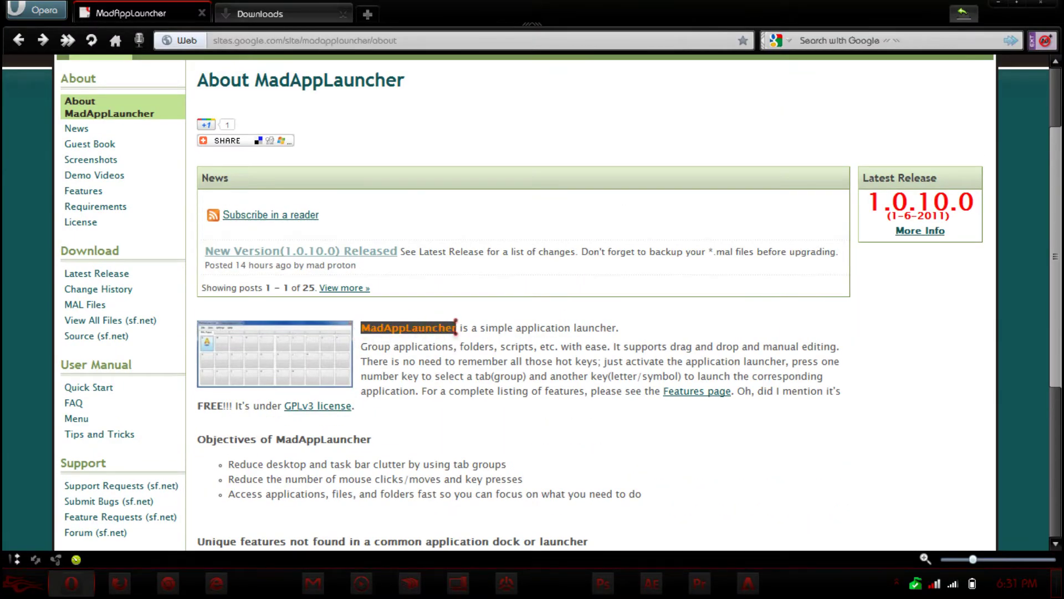
pyautogui.click(468, 364)
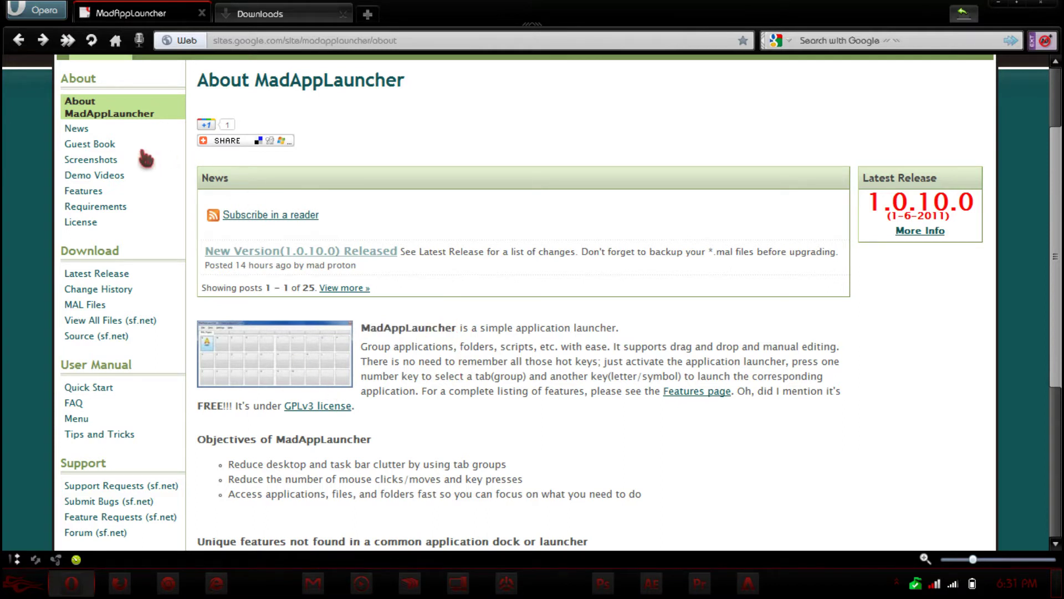
# - Open the site's Screenshots page and scroll down past the slideshow to the credits footer
pyautogui.click(95, 162)
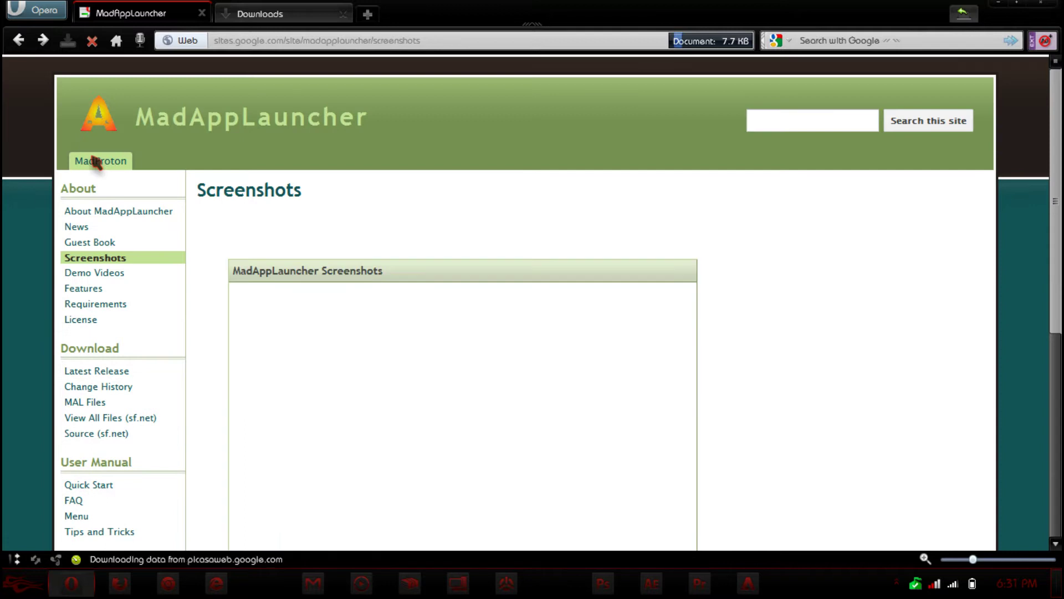
pyautogui.scroll(-3, 613, 263)
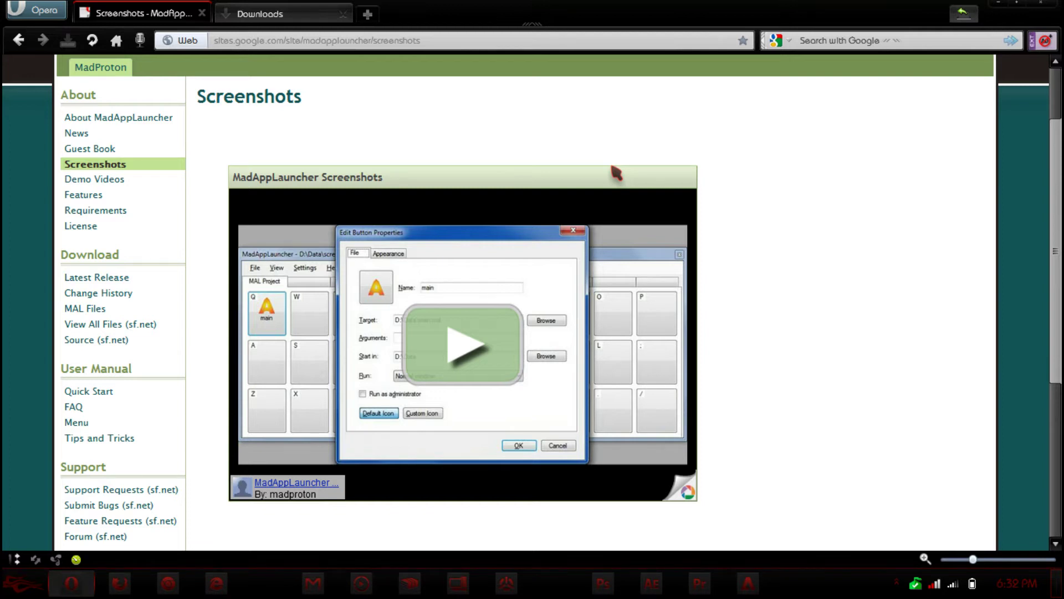
pyautogui.scroll(-3, 803, 166)
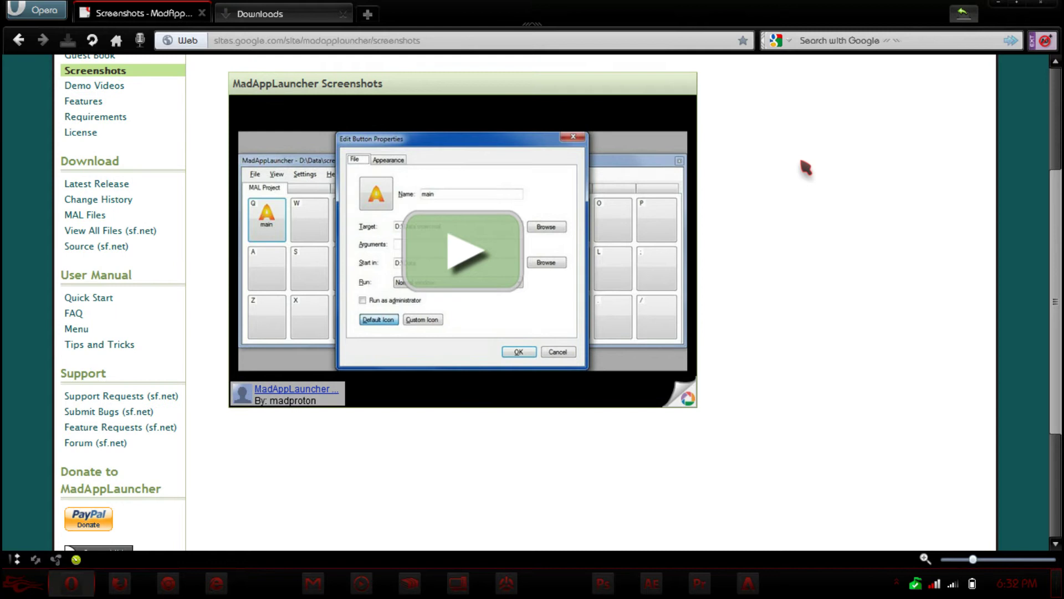
pyautogui.scroll(-2, 804, 166)
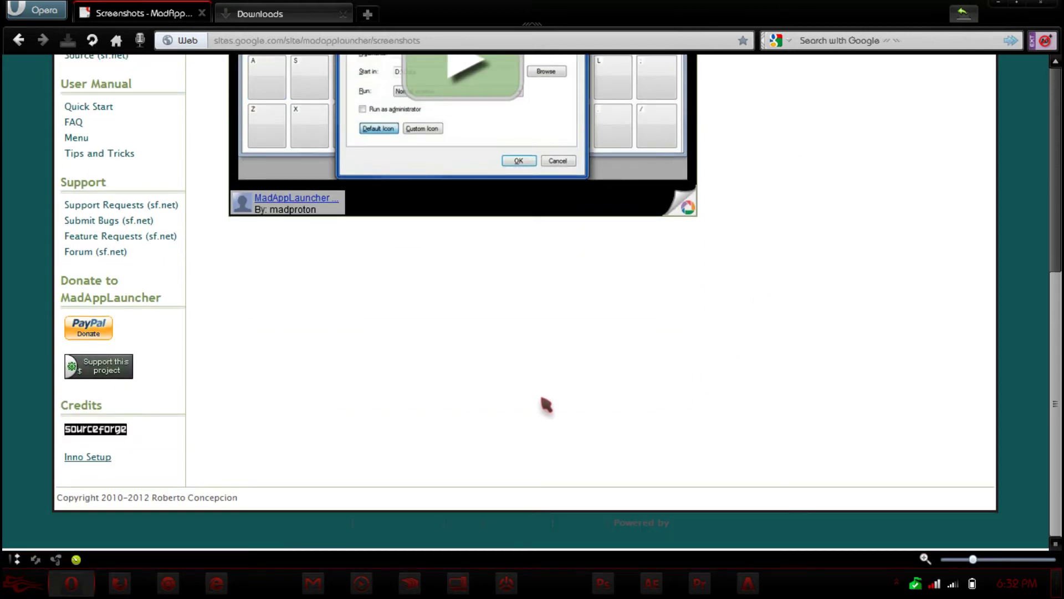
# - Download mal_1.0.10.0_setup.exe from the project's SourceForge page and run it
pyautogui.click(105, 438)
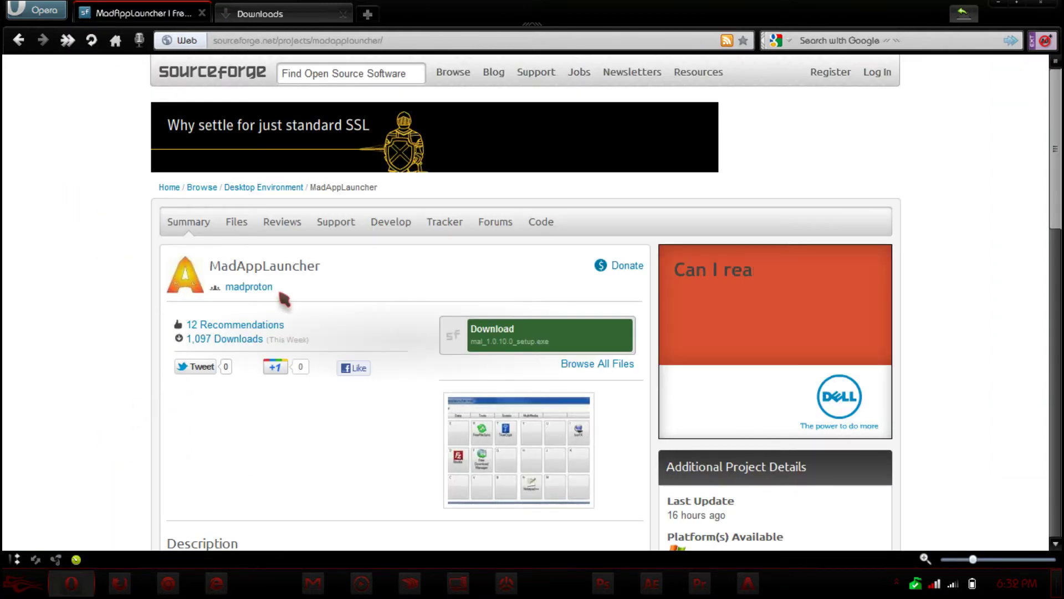
pyautogui.click(554, 341)
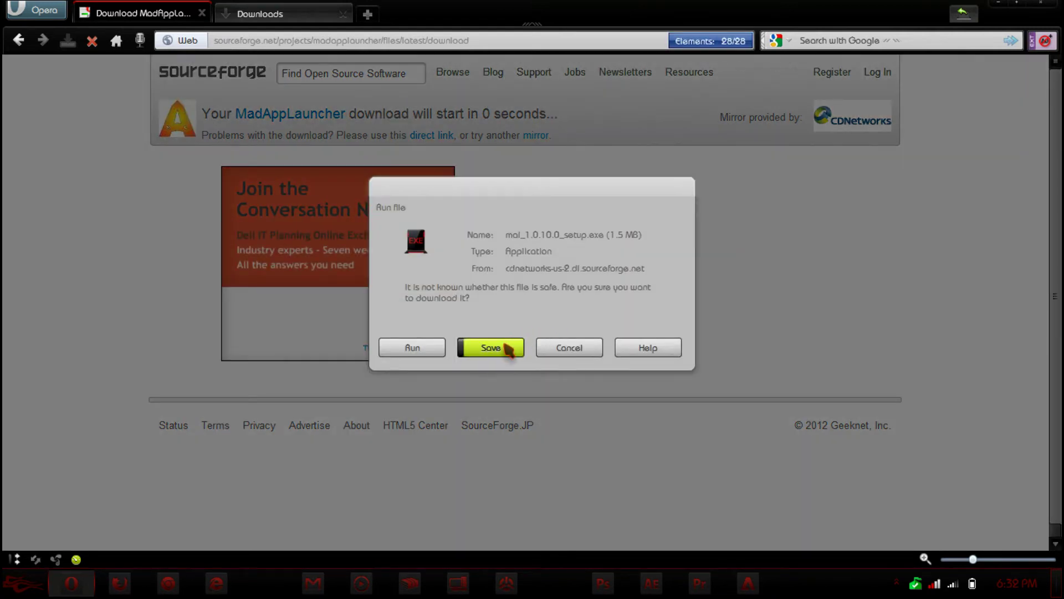
pyautogui.click(413, 348)
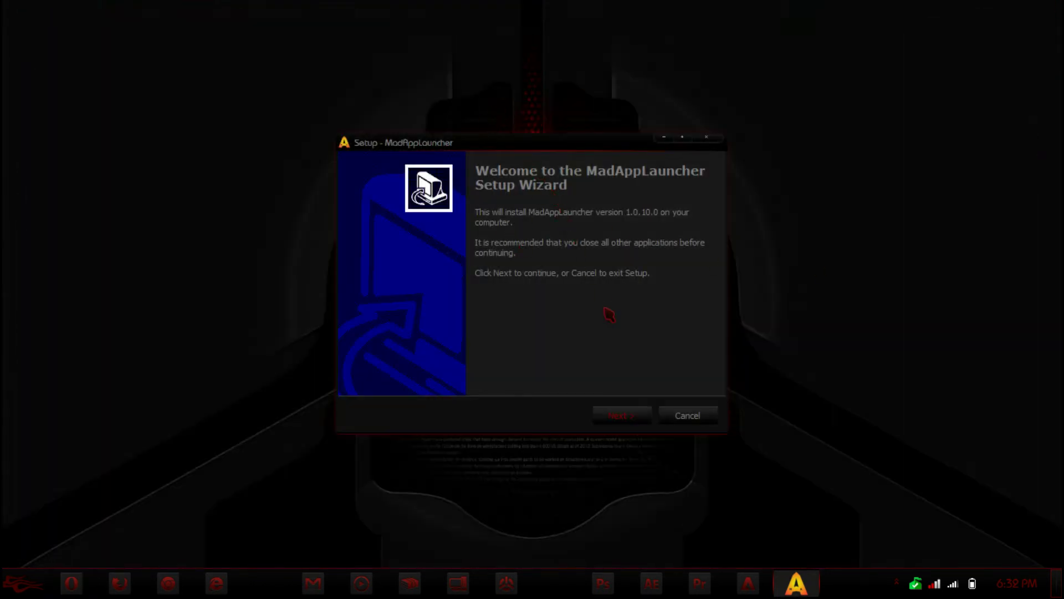
# - Install MadAppLauncher 1.0.10.0 into C:\Program Files (x86)\MadAppLauncher, accepting the license and defaults
pyautogui.click(624, 414)
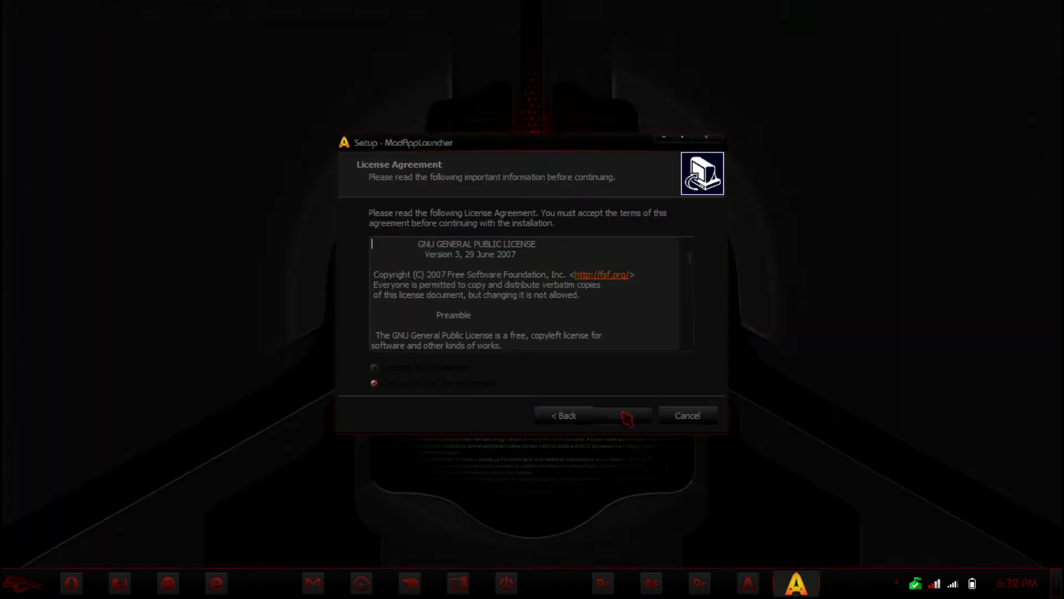
pyautogui.click(405, 368)
pyautogui.click(618, 421)
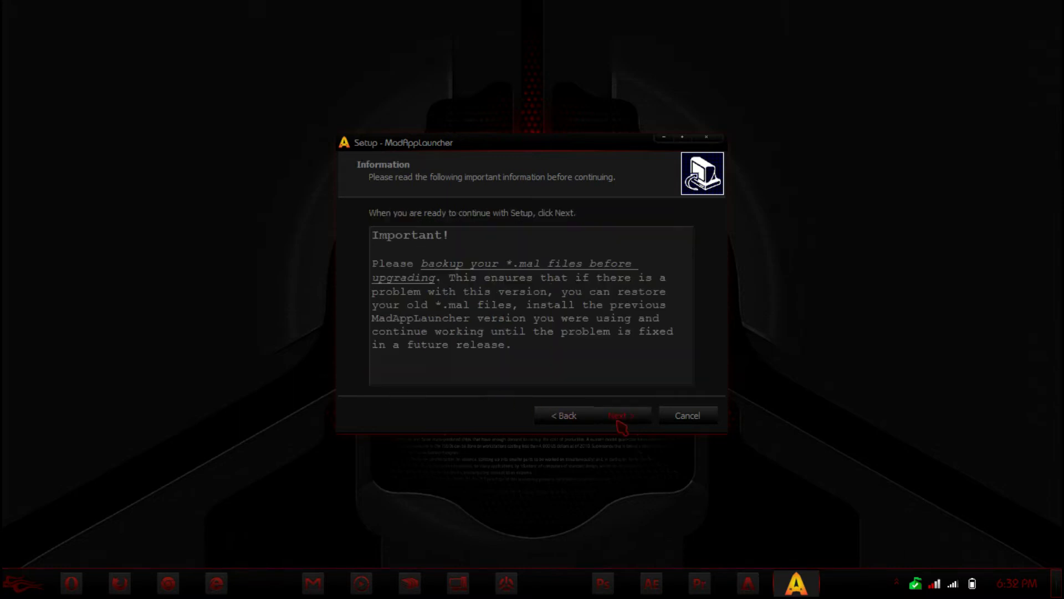
pyautogui.click(620, 422)
pyautogui.click(620, 421)
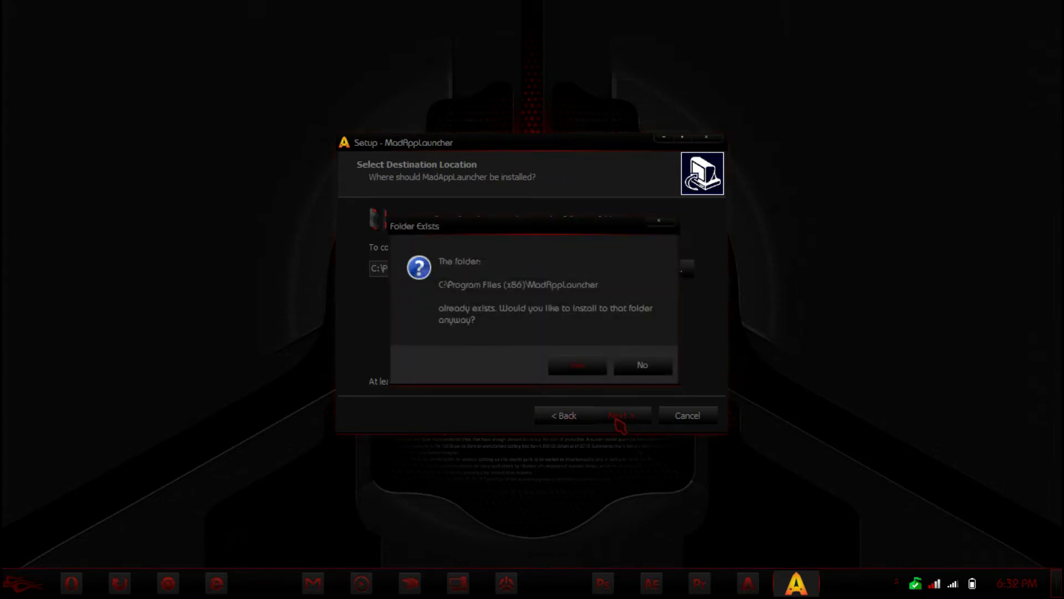
pyautogui.click(566, 369)
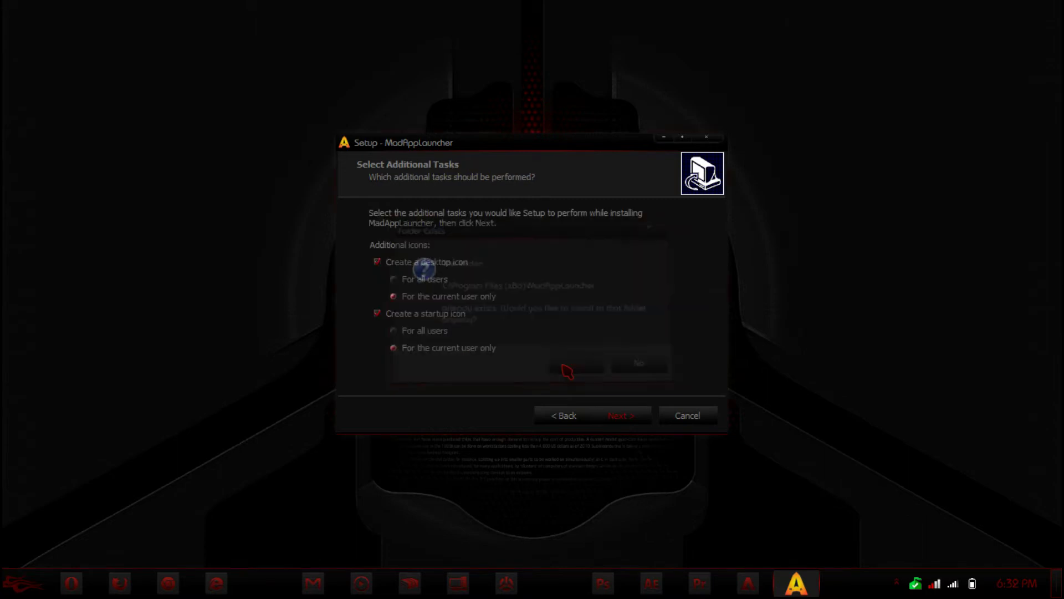
pyautogui.click(647, 418)
pyautogui.click(647, 418)
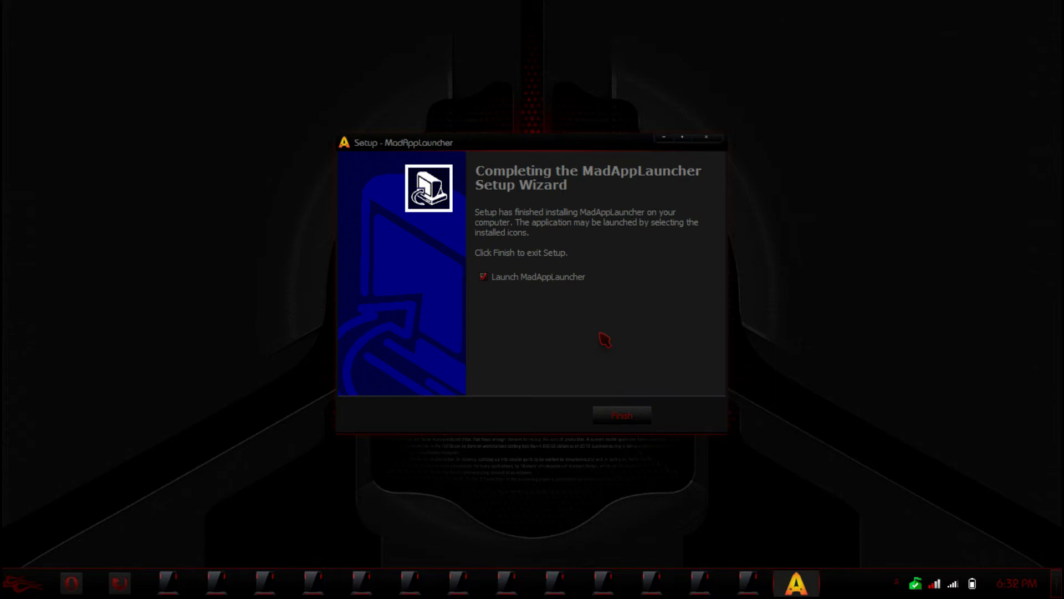
pyautogui.click(615, 413)
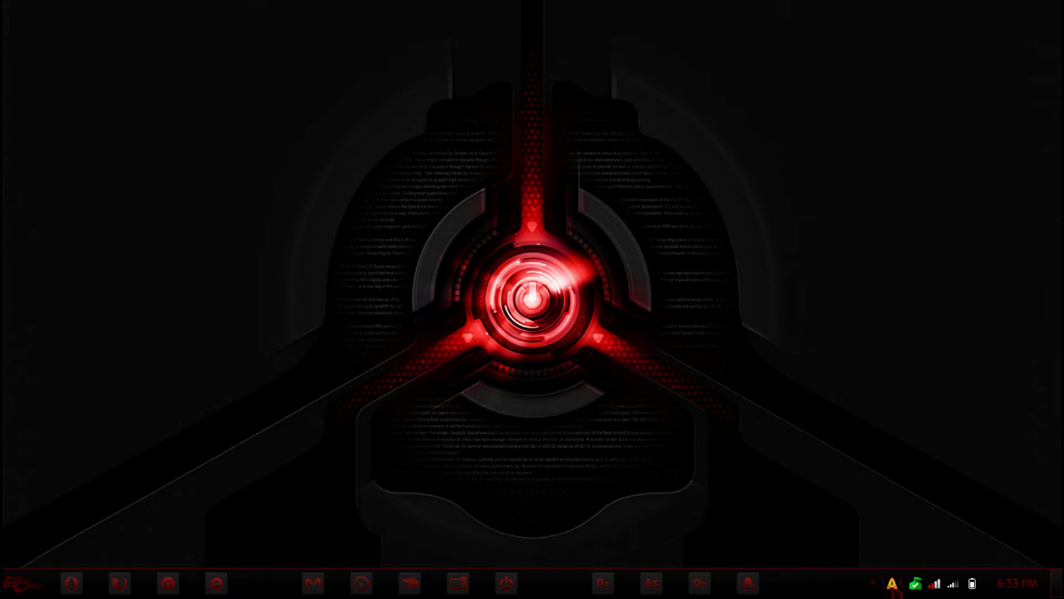
# - Show the MadAppLauncher window from its hidden tray icon
pyautogui.click(873, 582)
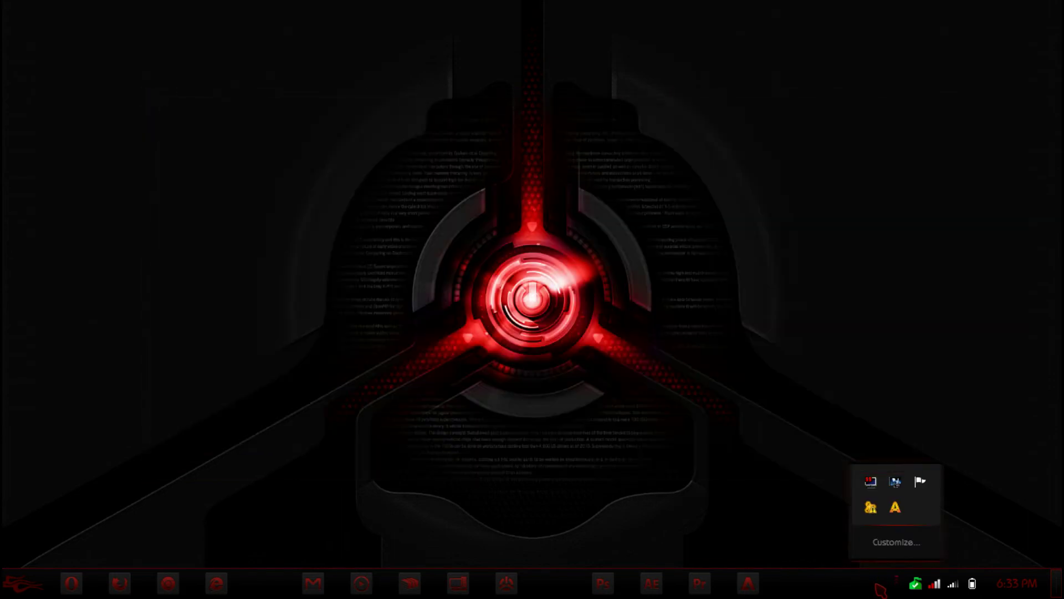
pyautogui.rightClick(895, 510)
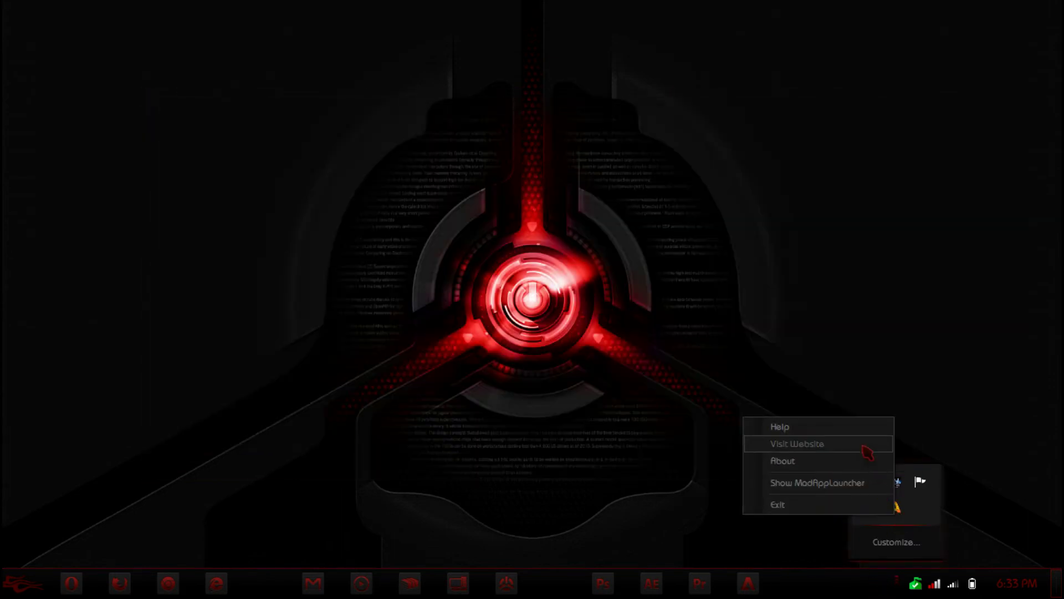
pyautogui.click(875, 481)
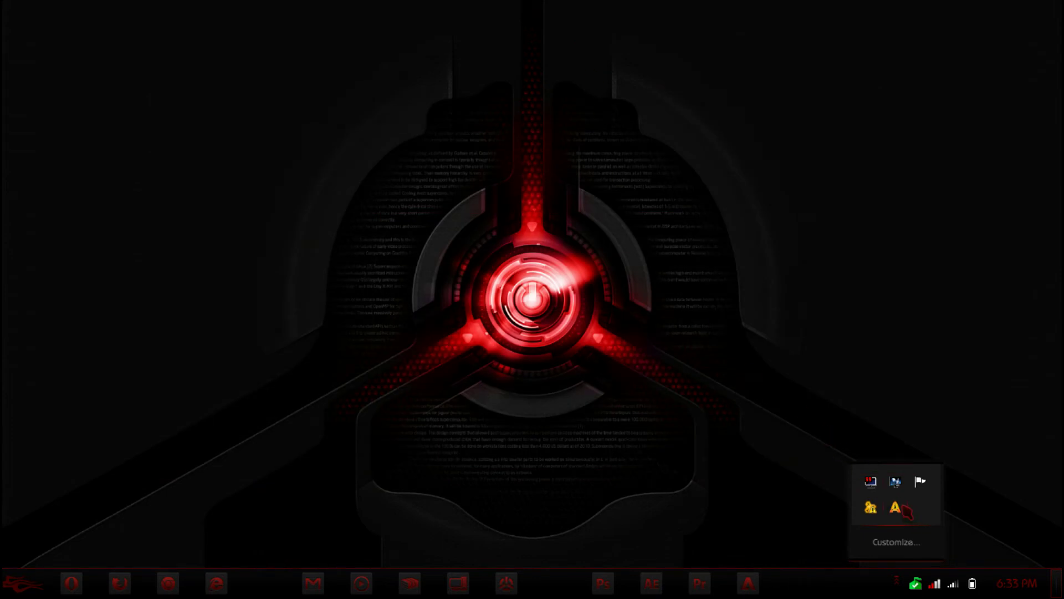
# - Show the launcher from the tray, move it up-left, and try the View menu and key-group tabs
pyautogui.rightClick(897, 507)
pyautogui.click(865, 474)
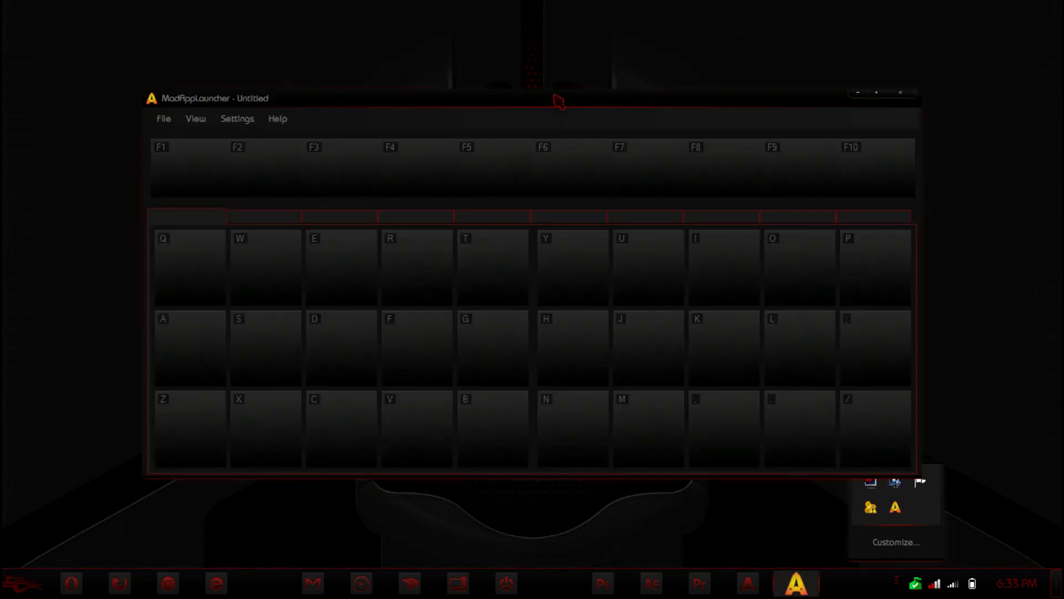
pyautogui.moveTo(556, 100); pyautogui.dragTo(525, 93)
pyautogui.click(196, 118)
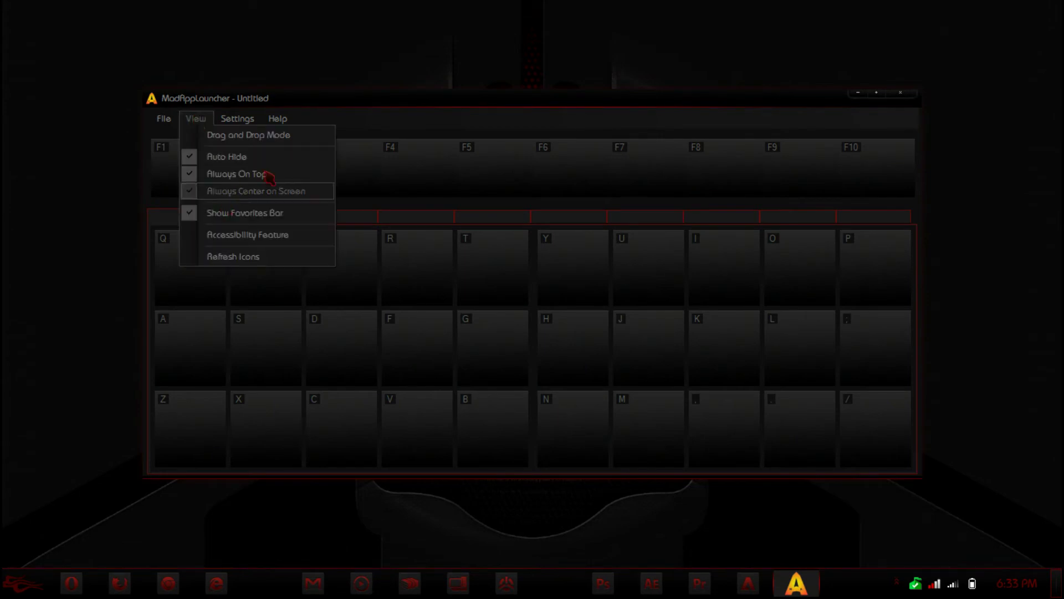
pyautogui.click(343, 100)
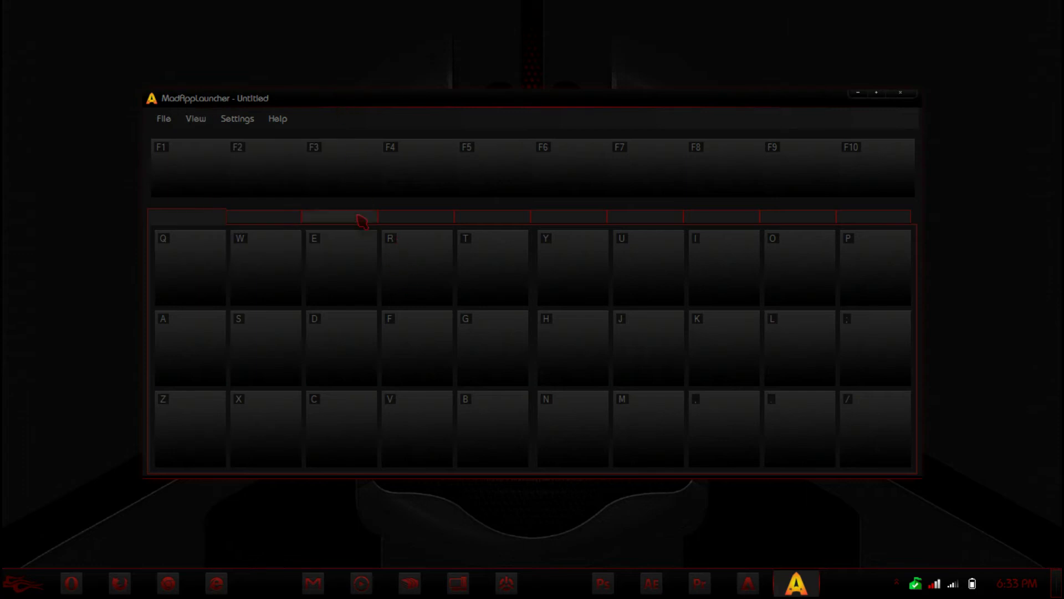
pyautogui.click(253, 221)
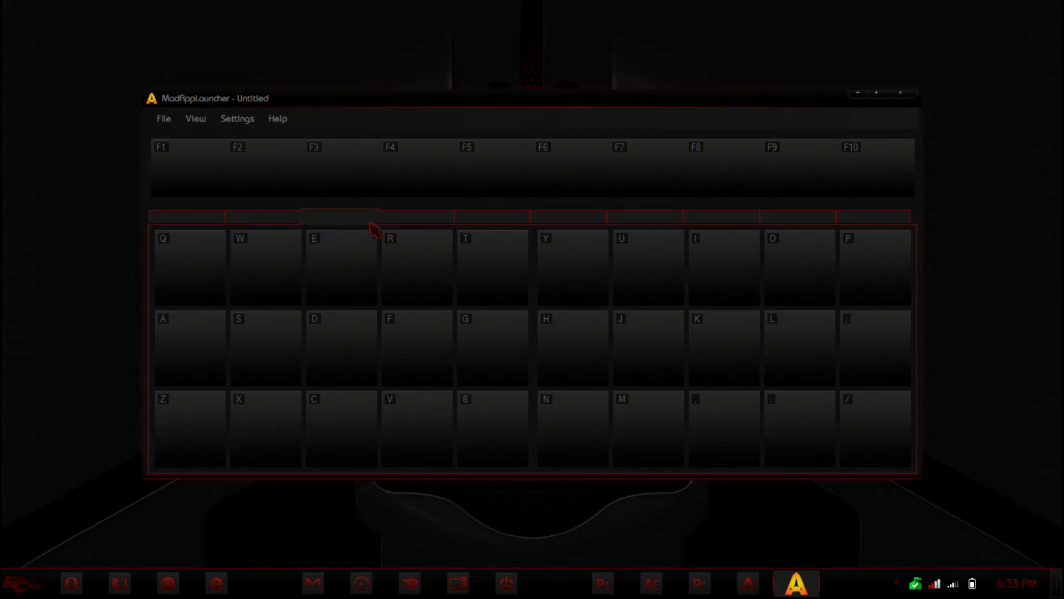
pyautogui.click(208, 220)
# - Reopen the launcher window by double-clicking its tray icon, then bring up its View options
pyautogui.click(897, 585)
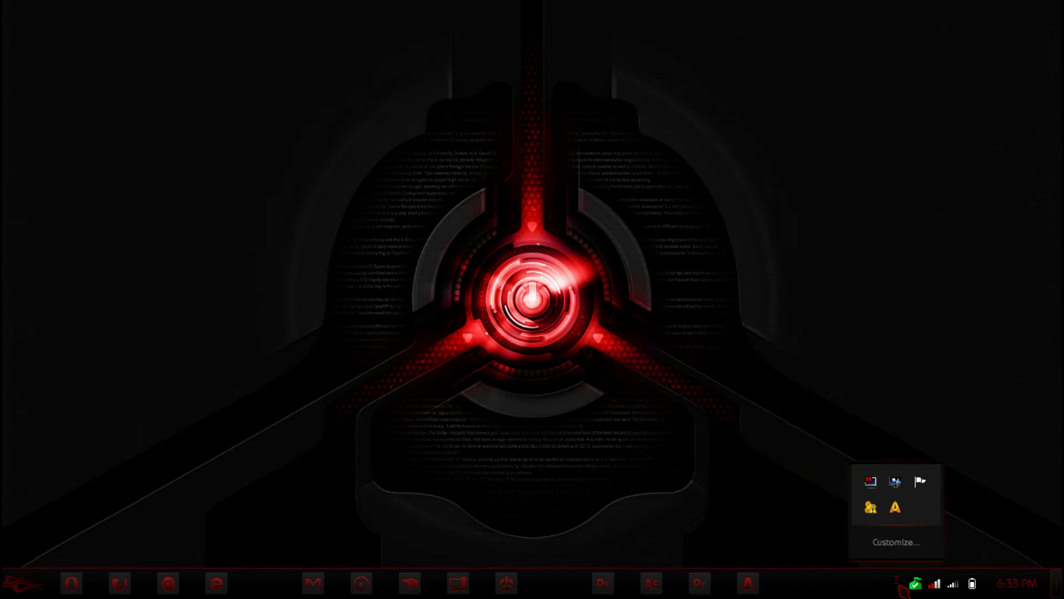
pyautogui.click(897, 584)
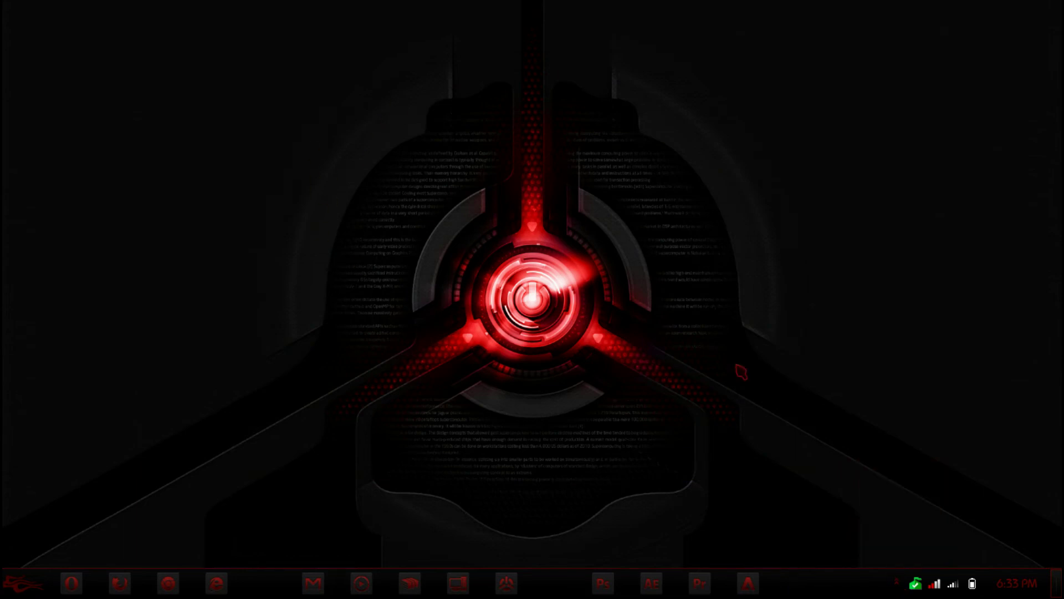
pyautogui.click(898, 583)
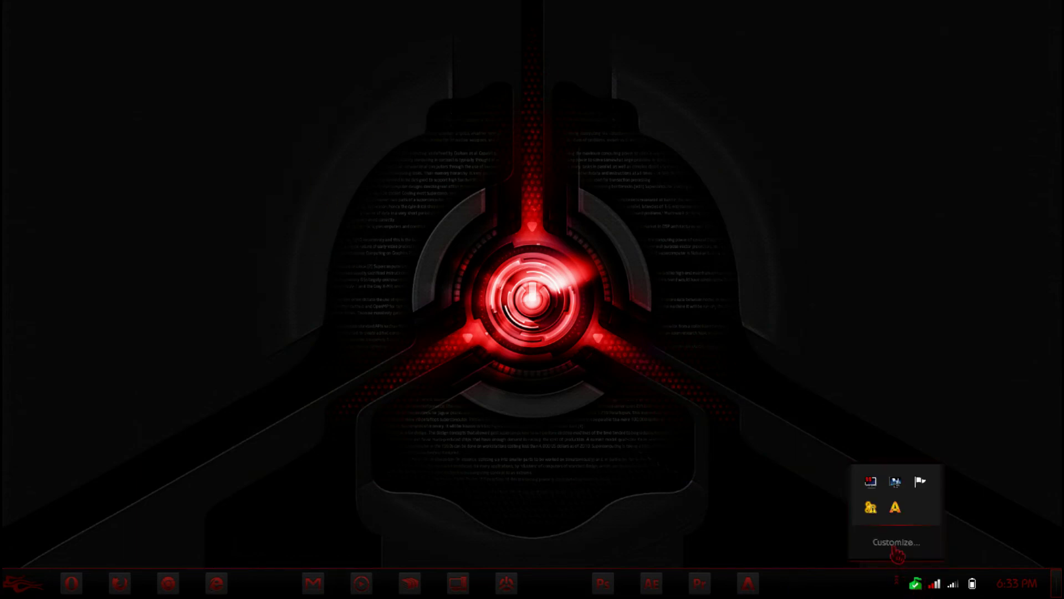
pyautogui.rightClick(895, 510)
pyautogui.click(903, 507)
pyautogui.doubleClick(903, 507)
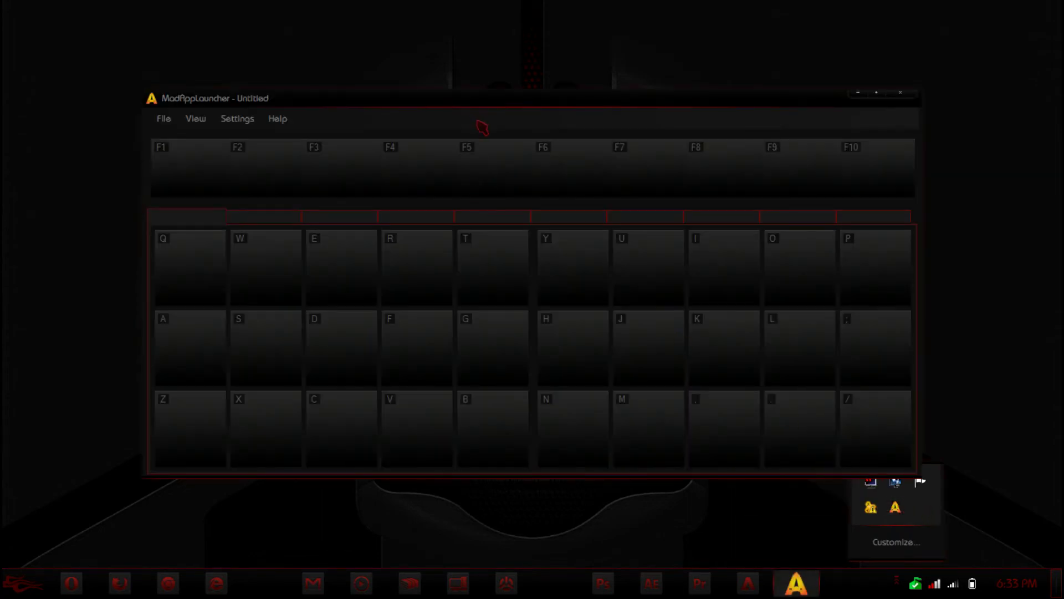
pyautogui.click(265, 140)
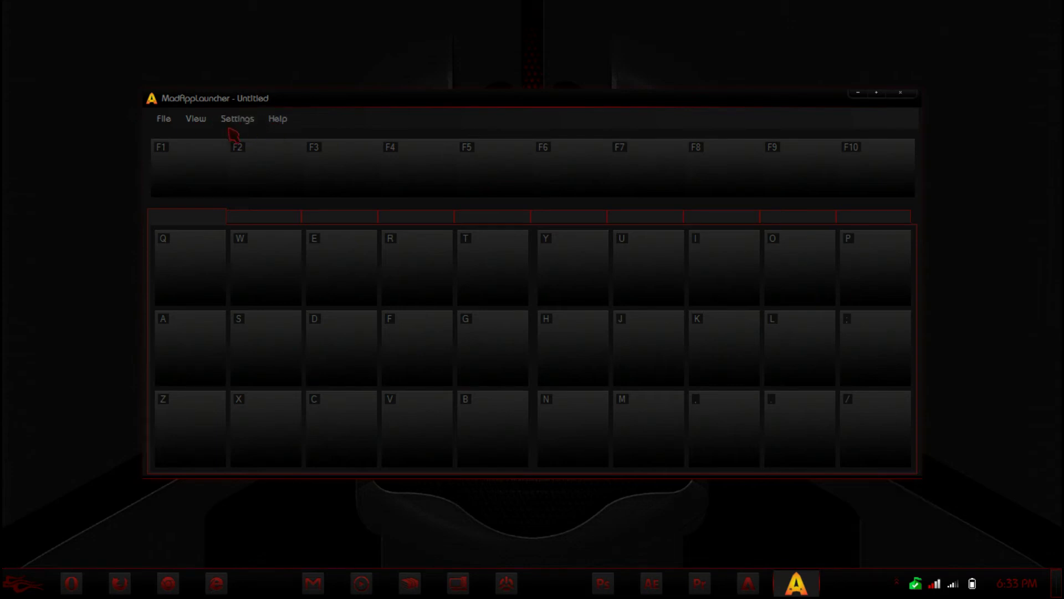
pyautogui.click(205, 121)
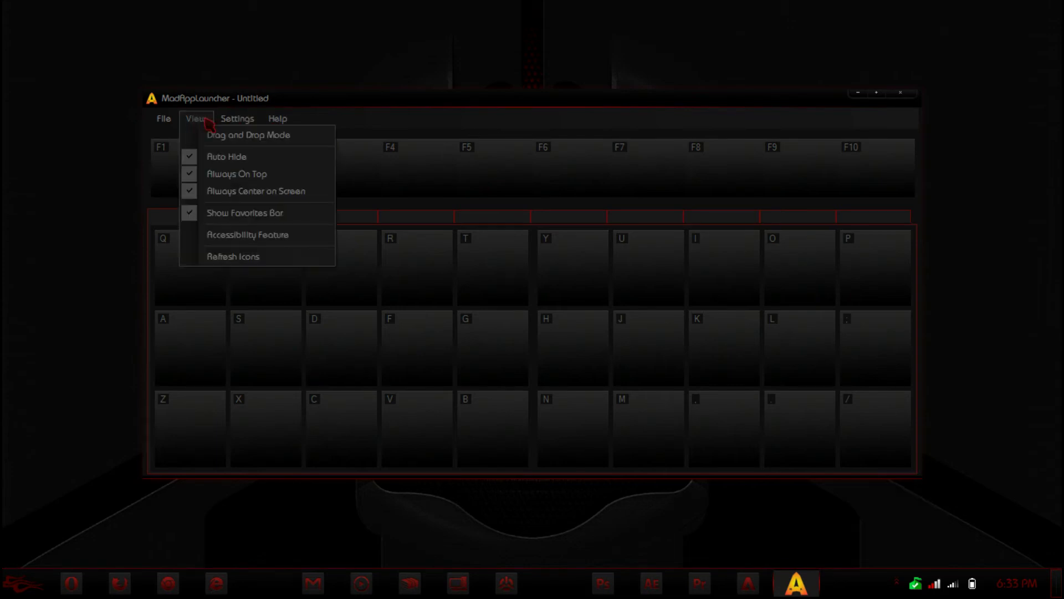
# - Enable Drag and Drop Mode, drop Notepad onto the R key, and decline saving
pyautogui.click(230, 143)
pyautogui.click(199, 118)
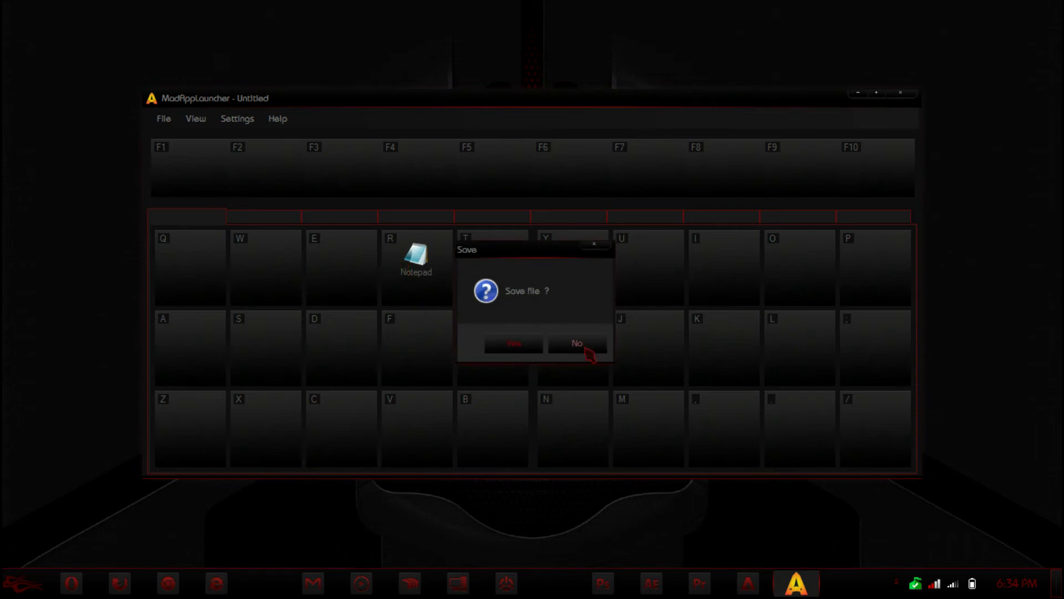
pyautogui.click(585, 347)
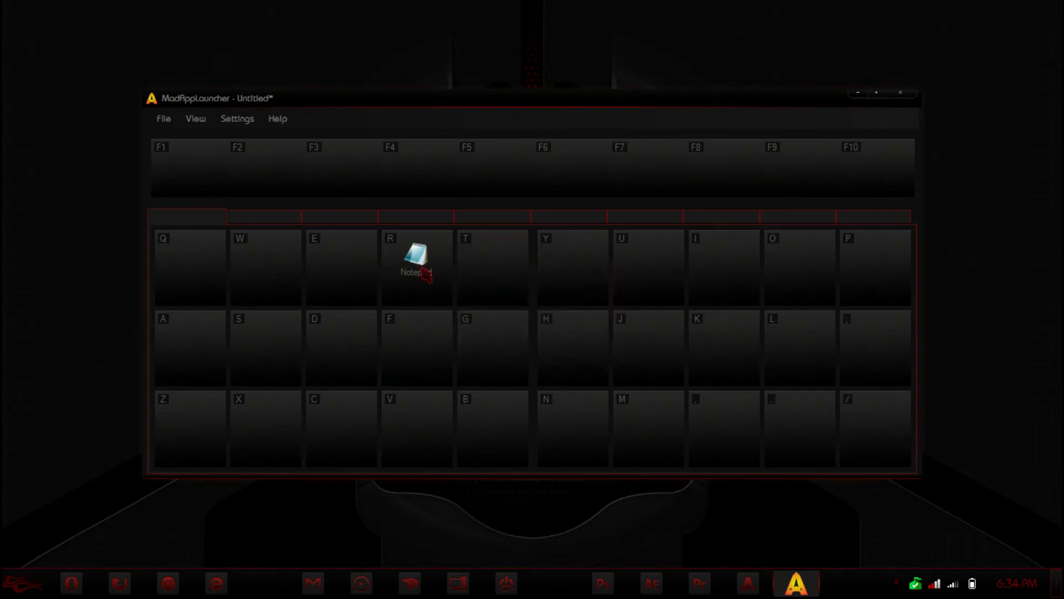
# - Launch Notepad from the R tile and again with the R key, closing it each time
pyautogui.click(424, 271)
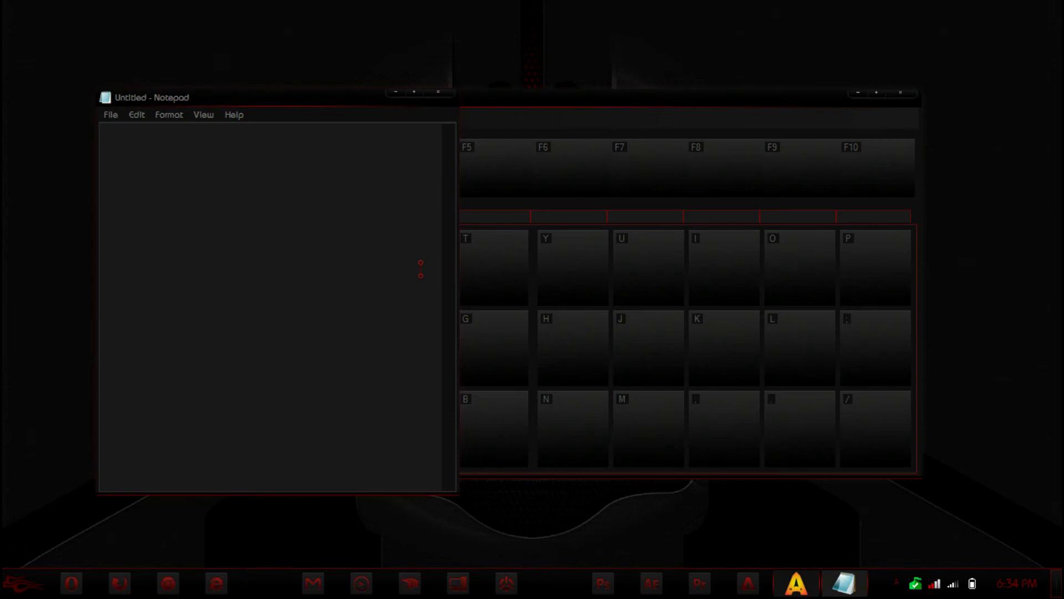
pyautogui.click(450, 91)
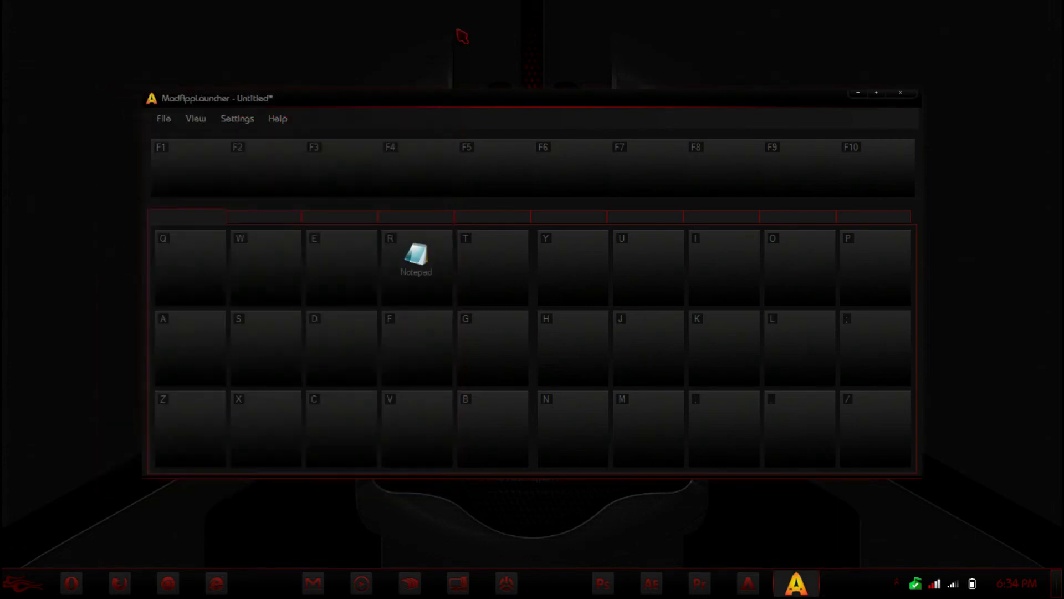
pyautogui.press('r')
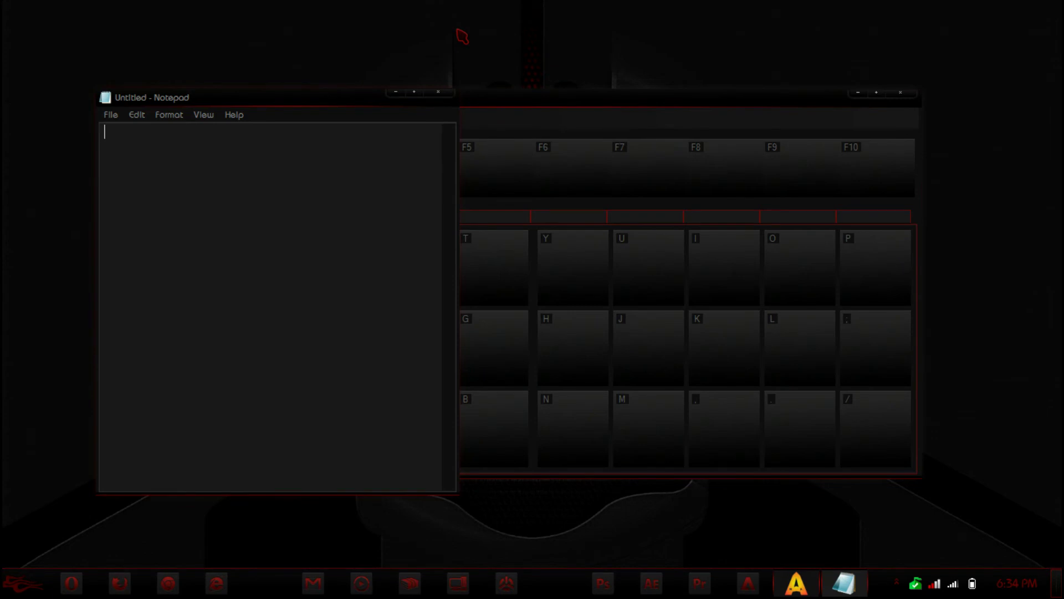
pyautogui.click(449, 94)
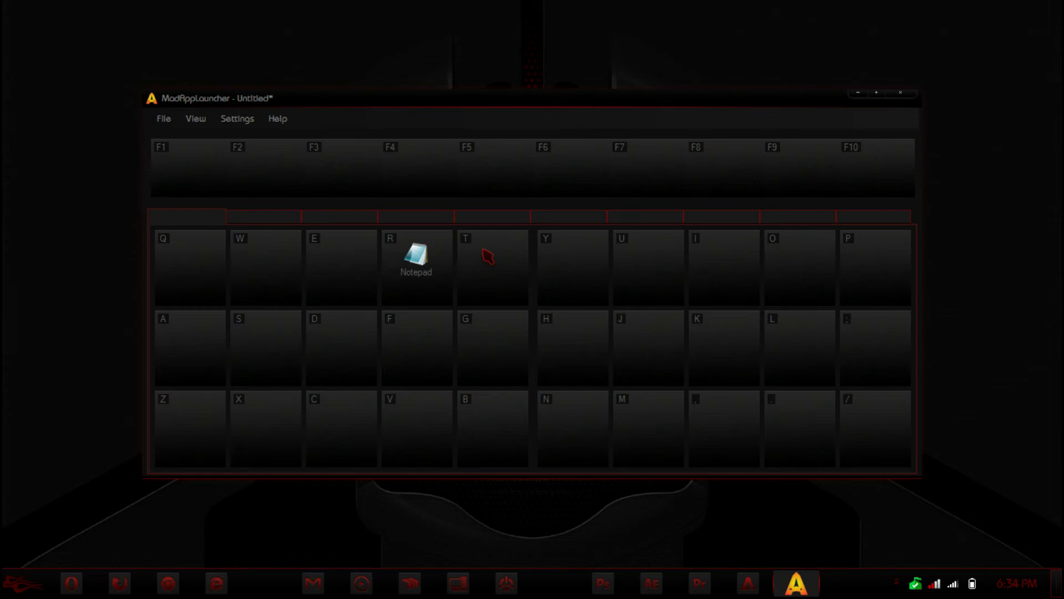
# - Drag CamStudio from the Start menu onto the E key and decline saving
pyautogui.click(23, 582)
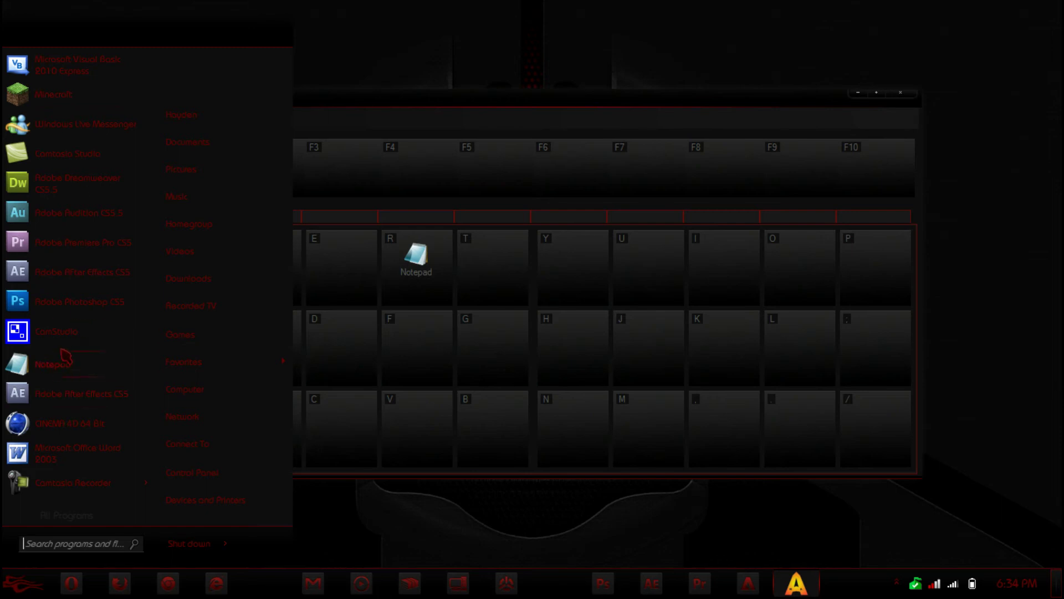
pyautogui.moveTo(64, 333); pyautogui.dragTo(335, 279)
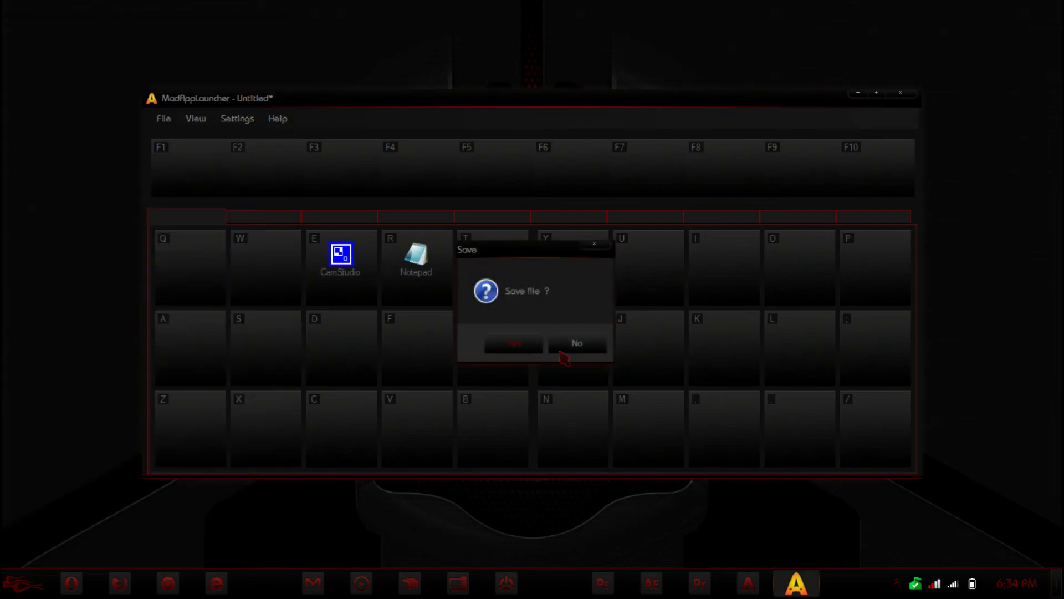
pyautogui.click(574, 346)
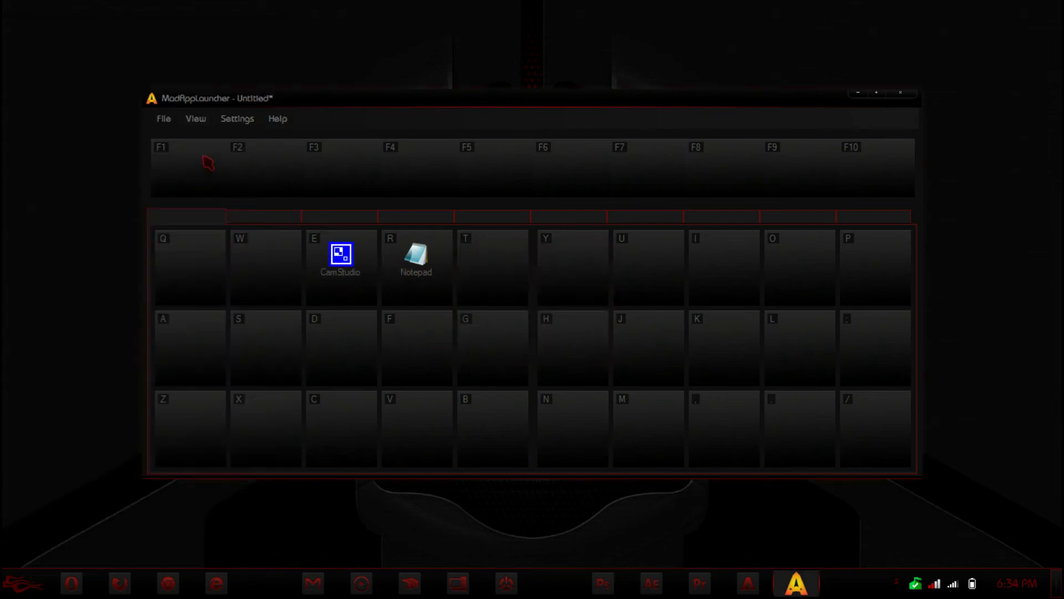
# - Open File > Save As for the layout, then cancel without saving
pyautogui.click(165, 119)
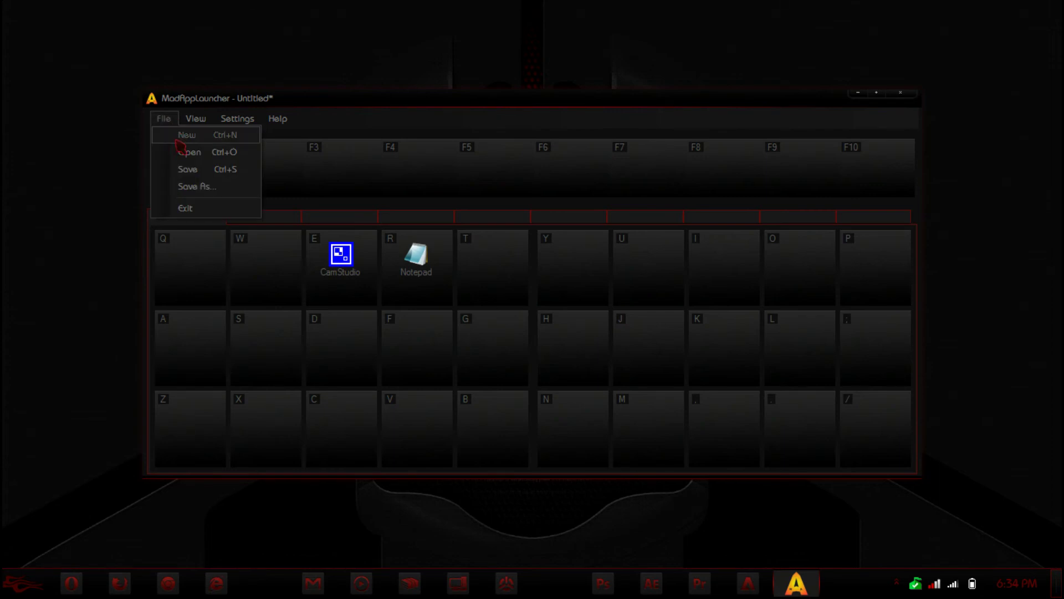
pyautogui.click(183, 189)
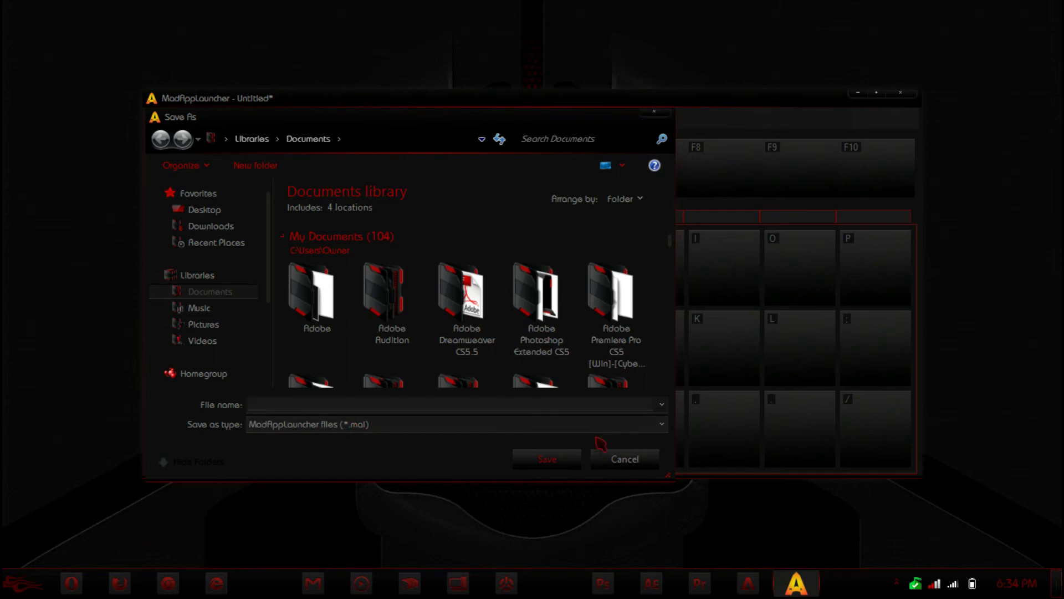
pyautogui.click(615, 459)
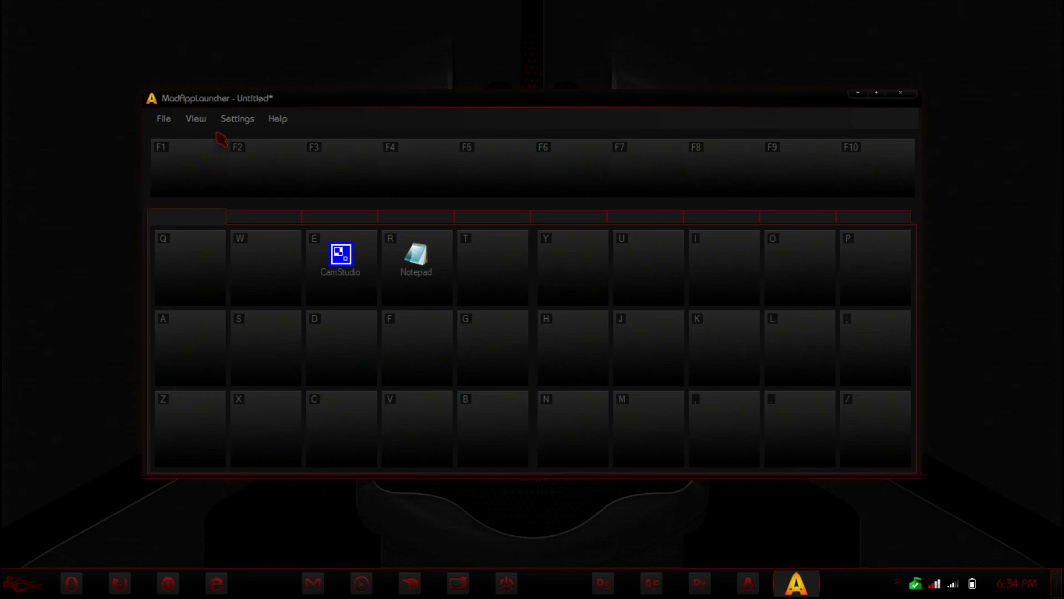
# - Review the General tab in Settings > Options, cancel without changes, then open Help
pyautogui.click(237, 118)
pyautogui.click(252, 150)
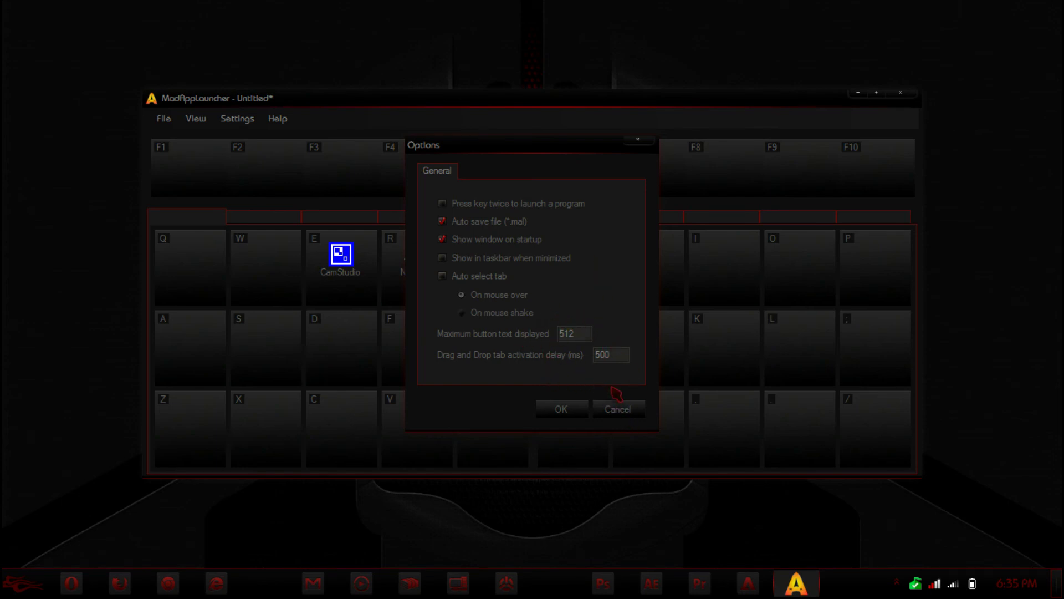
pyautogui.click(625, 413)
pyautogui.click(277, 118)
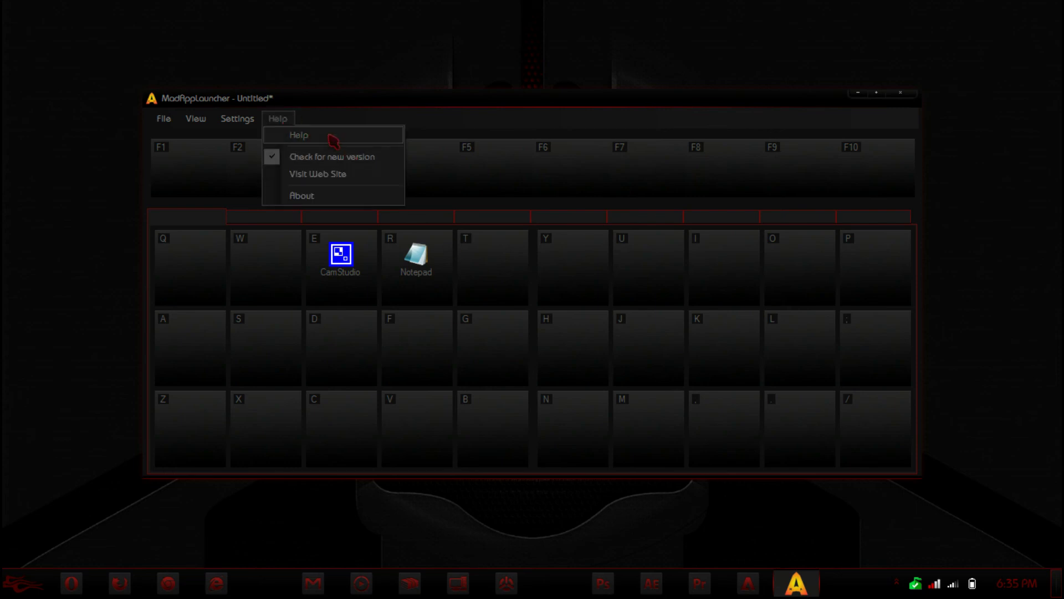
# - View the About box showing version 1.0.10.0, dismiss it, then glance at File and View menus
pyautogui.click(341, 197)
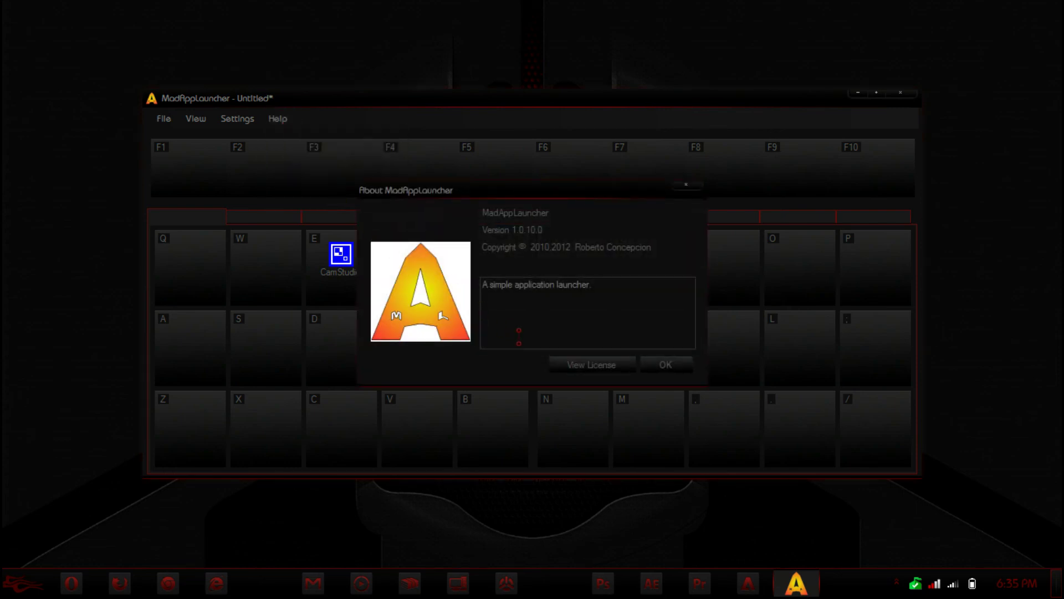
pyautogui.tripleClick(559, 284)
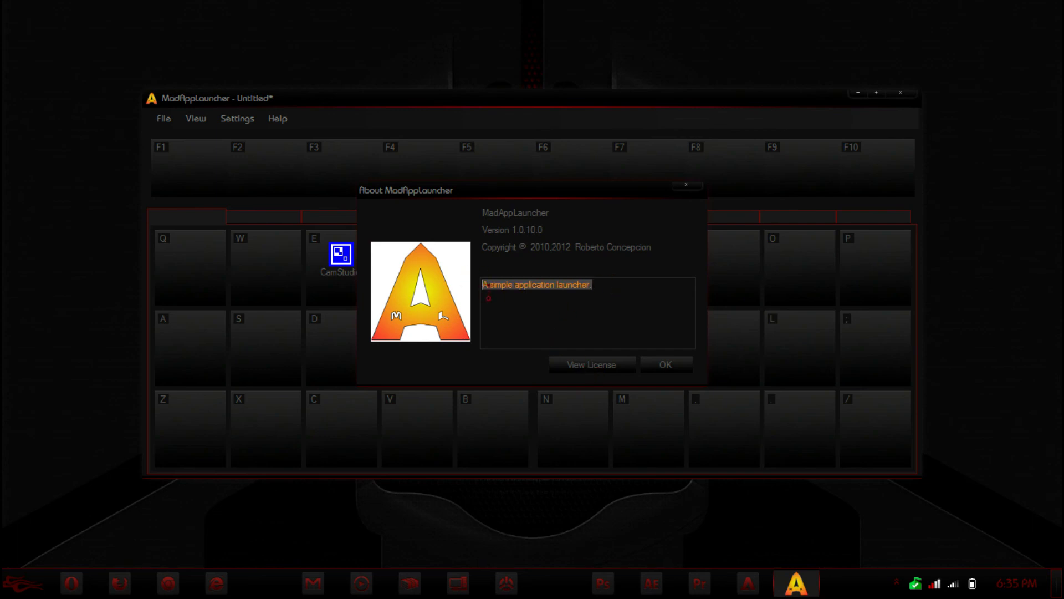
pyautogui.click(656, 346)
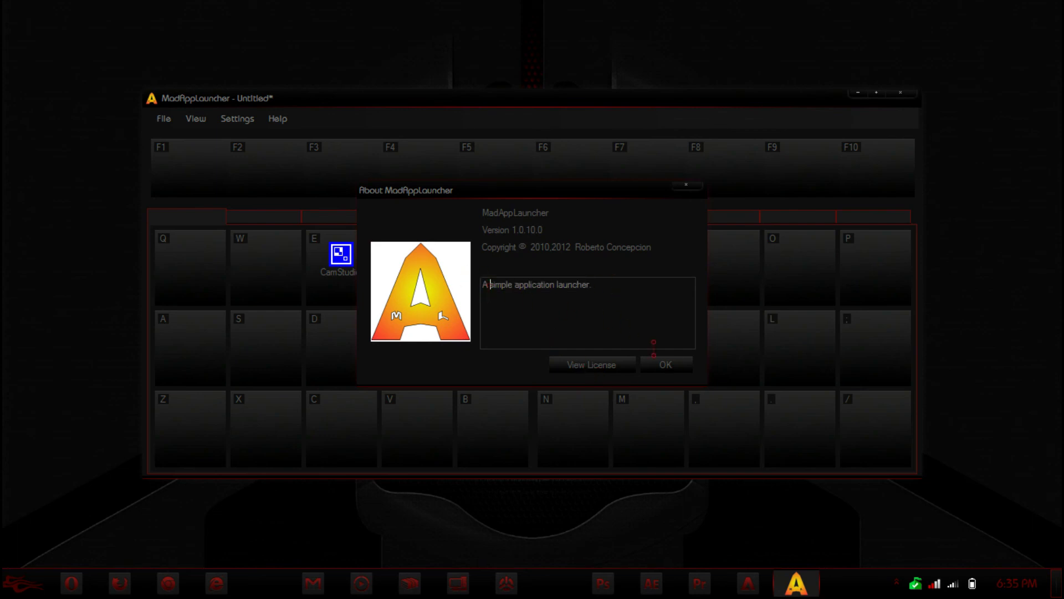
pyautogui.click(679, 370)
pyautogui.click(162, 118)
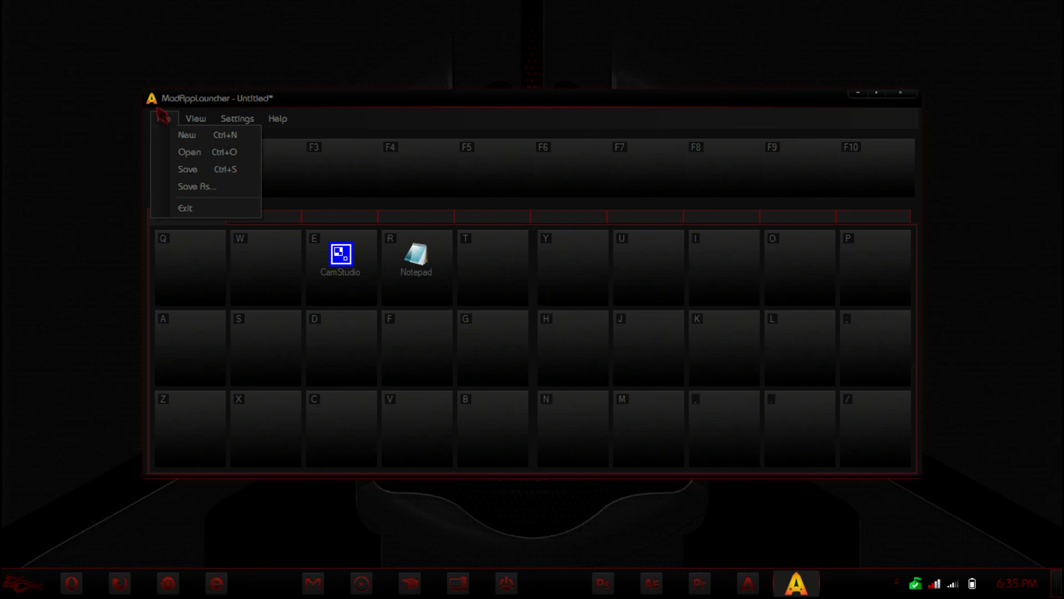
pyautogui.click(400, 120)
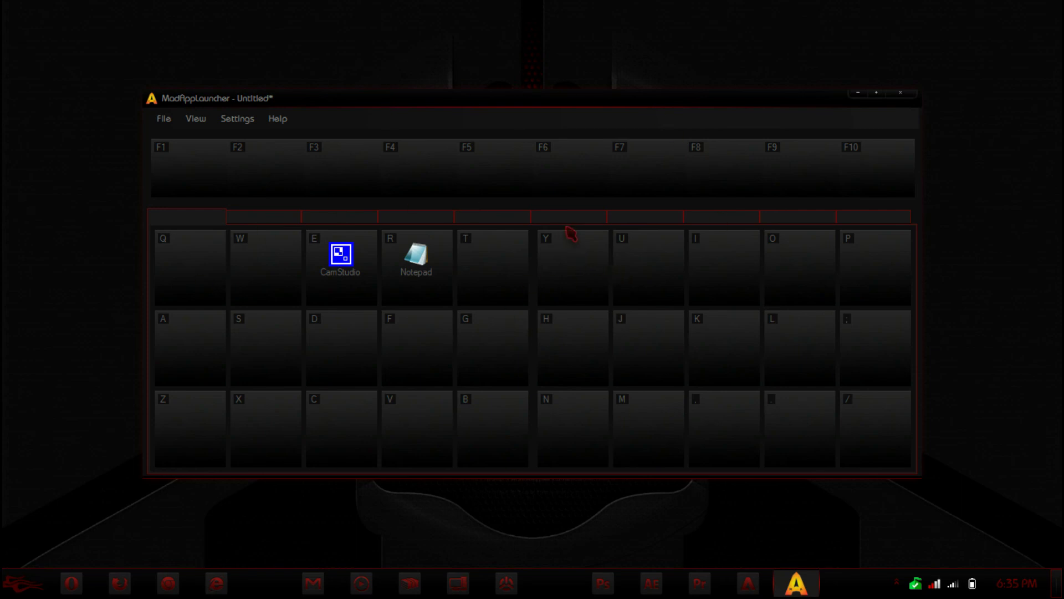
# - Drag Camtasia Recorder from the Start menu onto the T key and keep it there
pyautogui.click(31, 589)
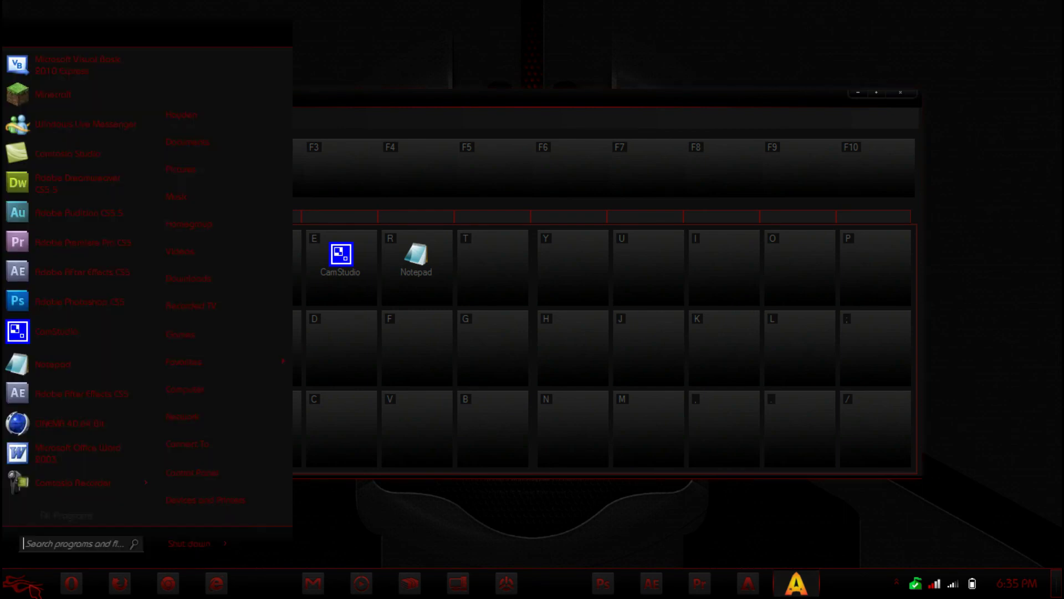
pyautogui.moveTo(48, 492); pyautogui.dragTo(496, 280)
pyautogui.click(574, 344)
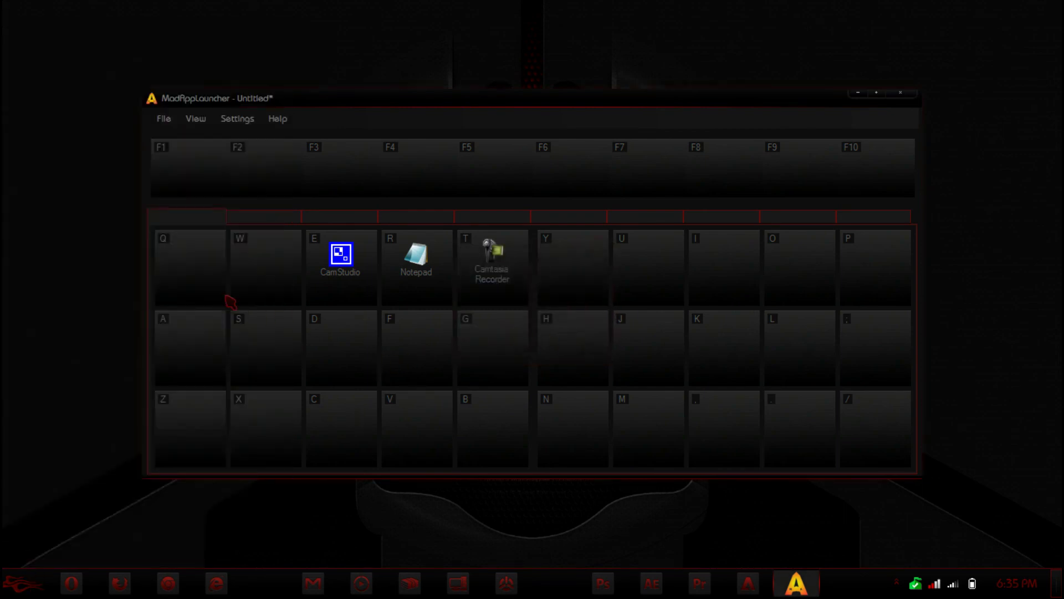
# - Test the R key's Notepad assignment by launching and closing Notepad via keyboard and tile
pyautogui.press('r')
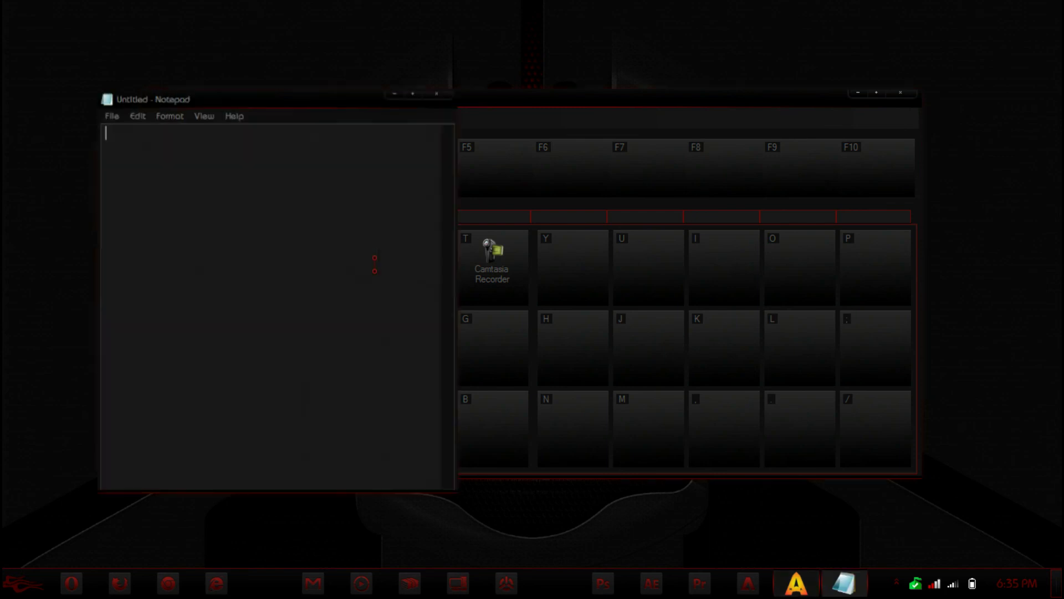
pyautogui.click(445, 93)
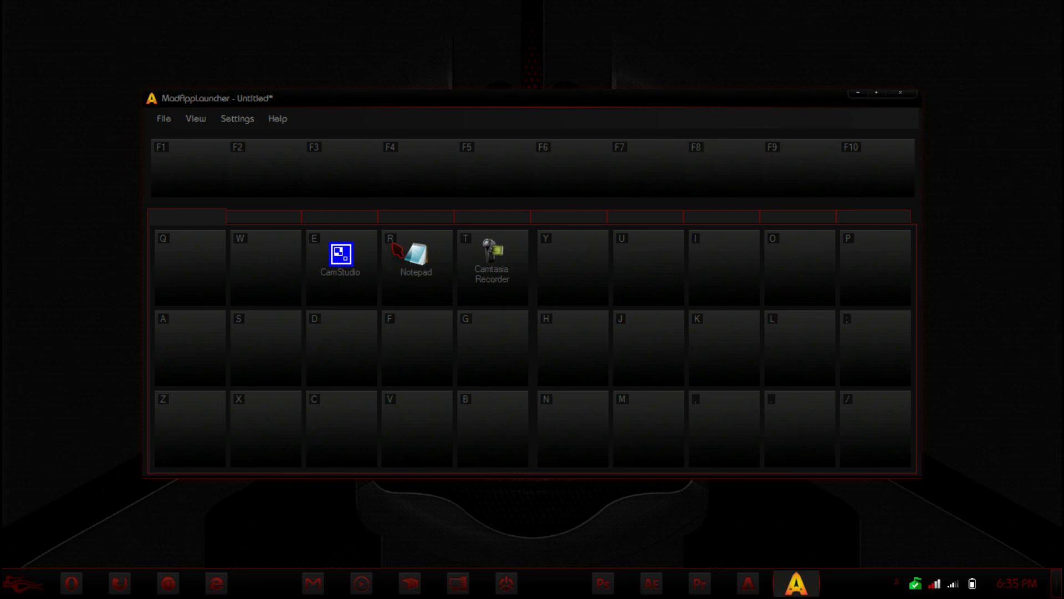
pyautogui.click(413, 265)
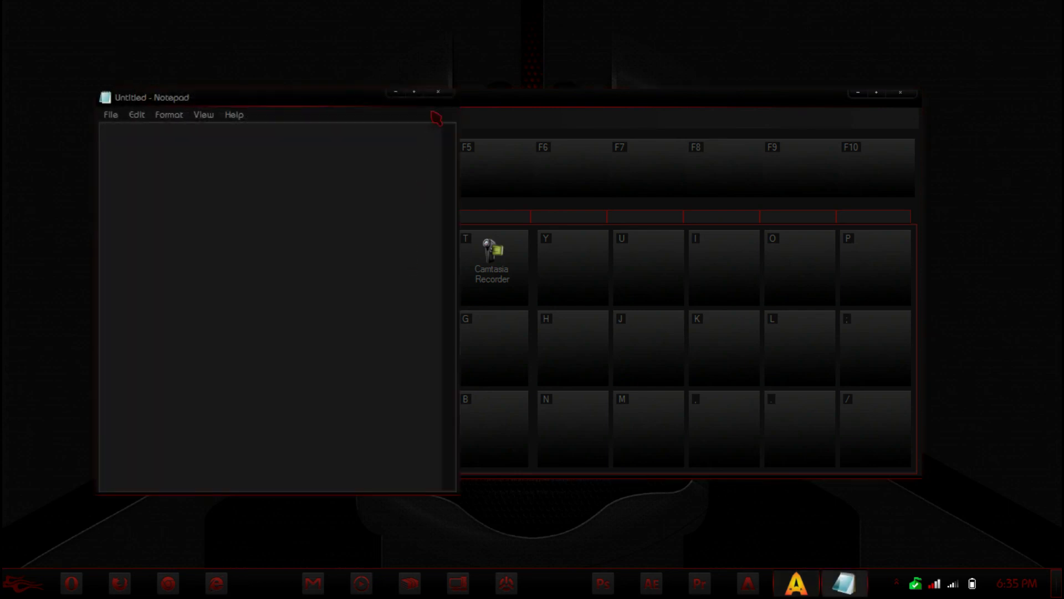
pyautogui.click(438, 92)
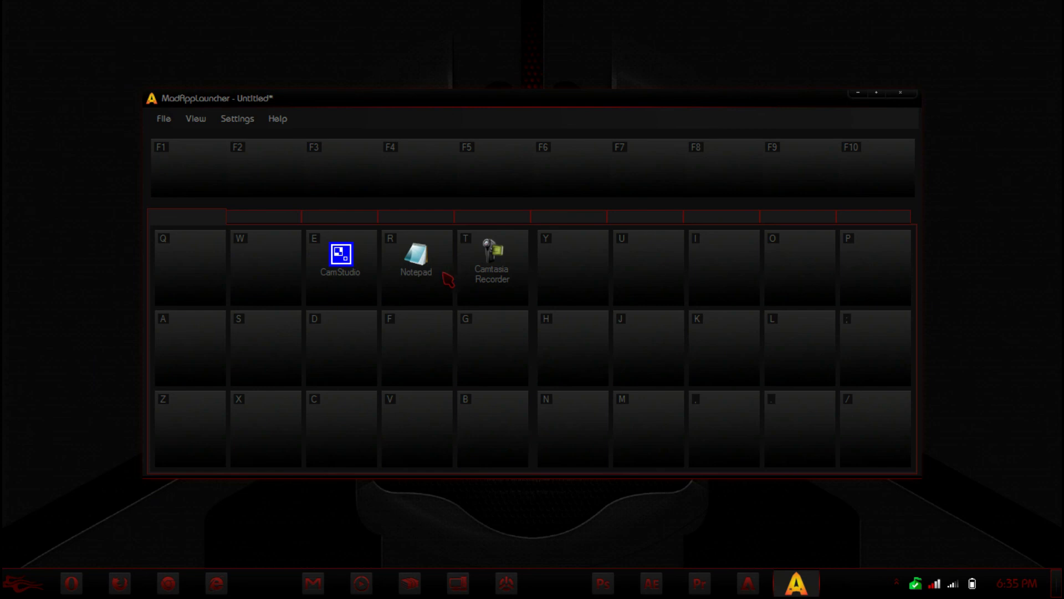
# - Close MadAppLauncher to the tray and confirm its icon among the hidden notification icons
pyautogui.click(909, 95)
pyautogui.click(893, 573)
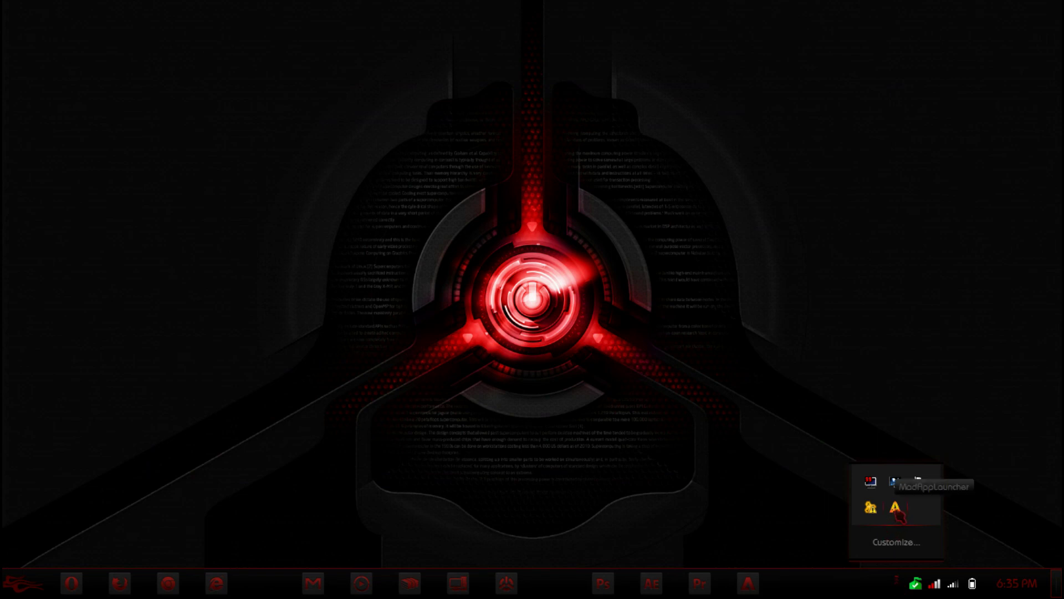
pyautogui.click(550, 276)
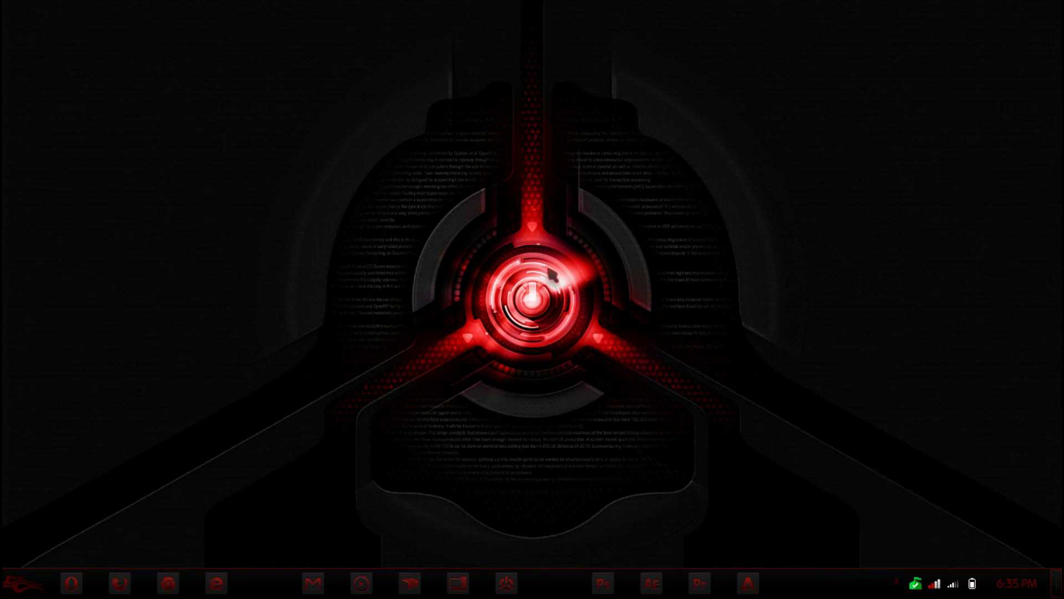